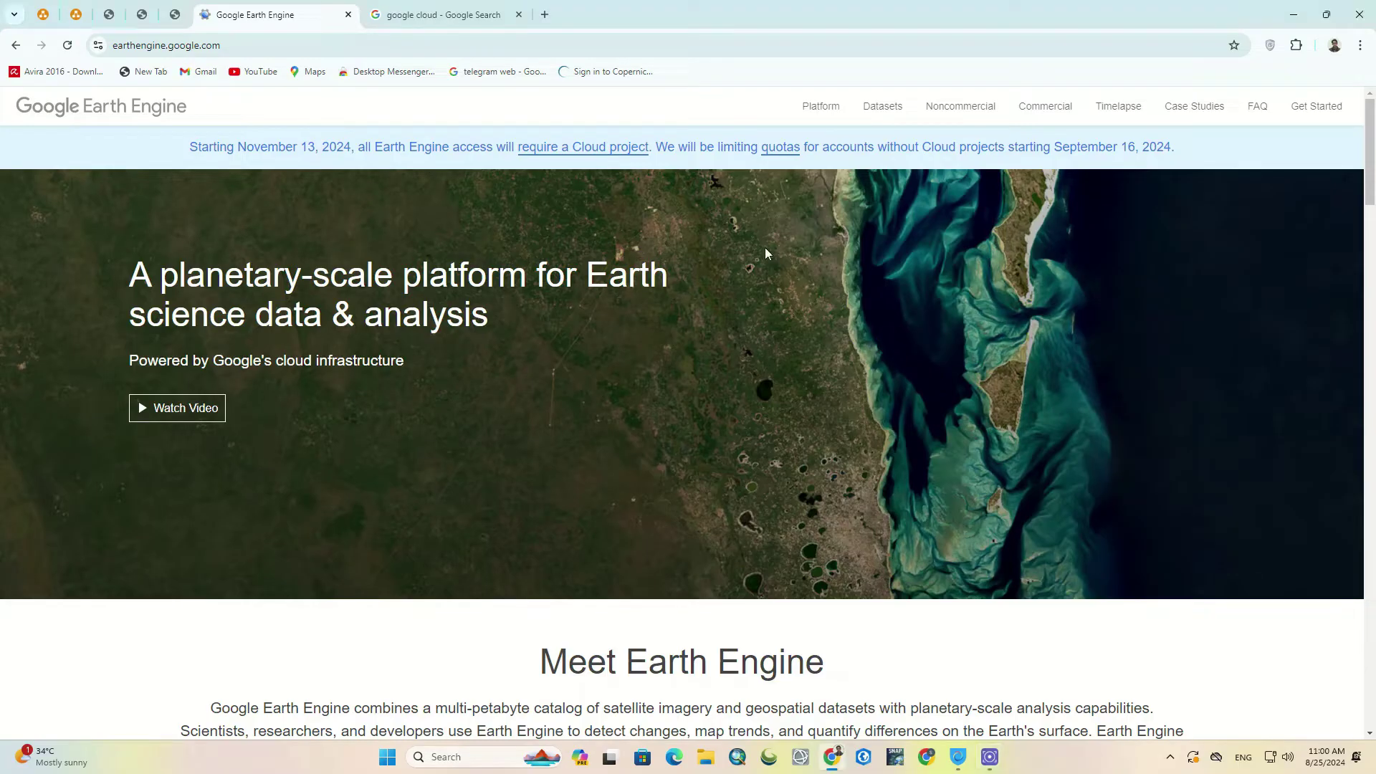
Bring up the Platform menu on the Earth Engine home page to reach Code Editor.
{"action": "mouse_move", "coordinate": [817, 104]}
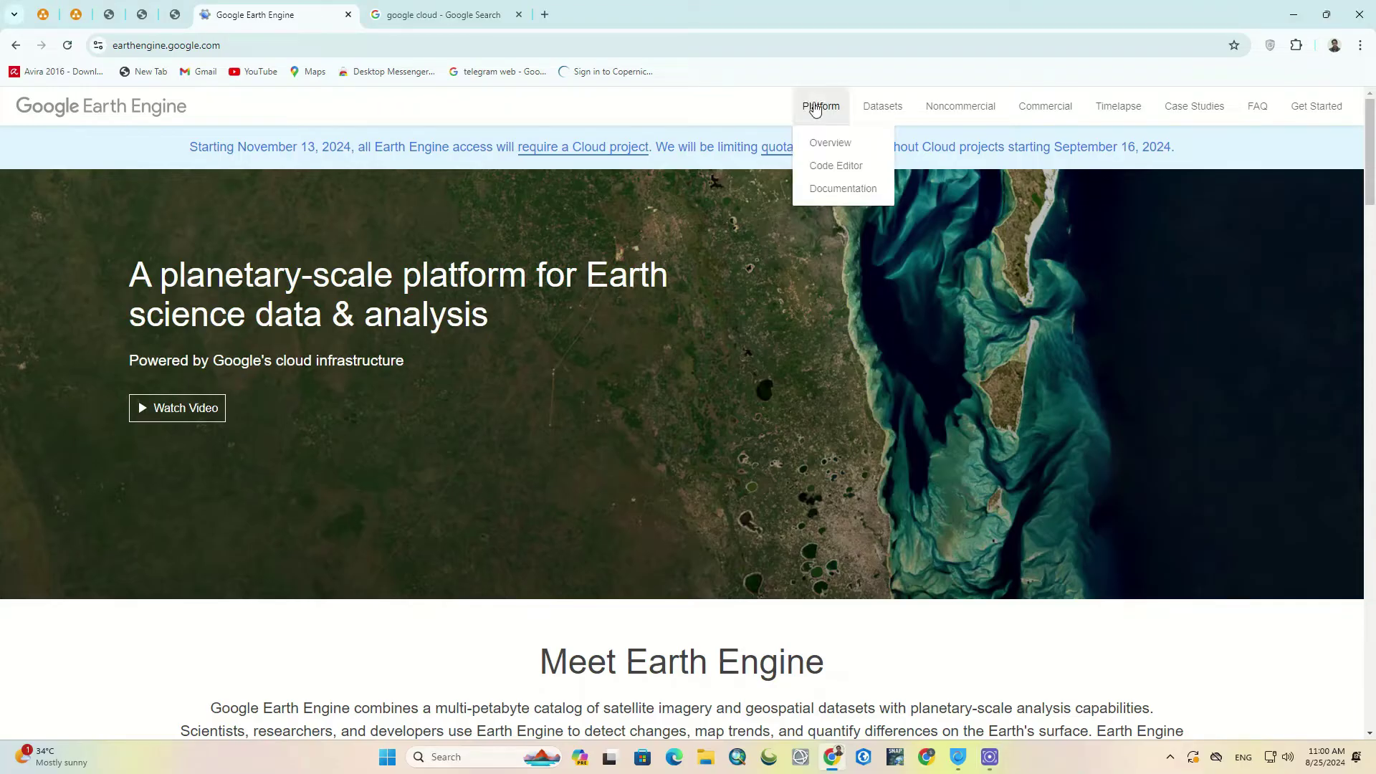
Launch the Code Editor and highlight, then deselect, the console notice about Cloud projects.
{"action": "left_click", "coordinate": [876, 170]}
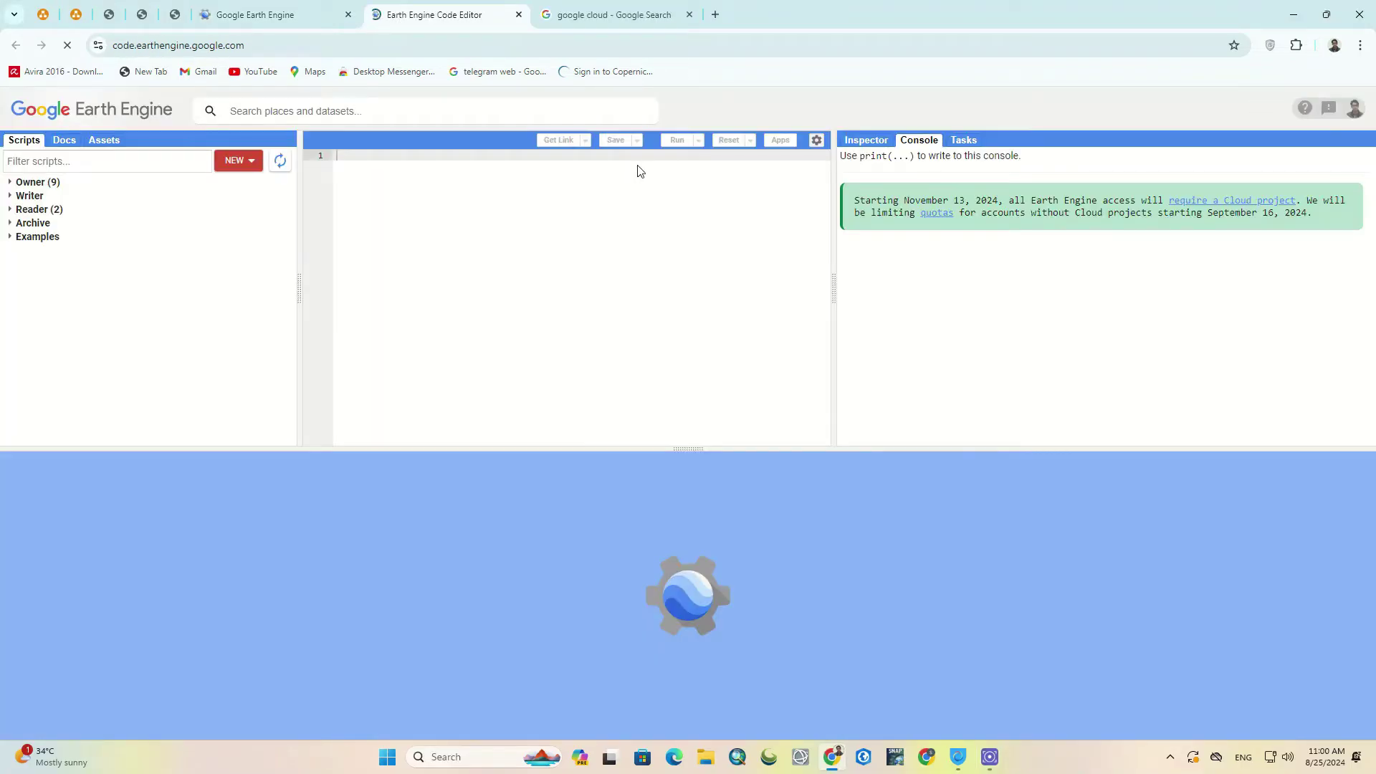
{"action": "triple_click", "coordinate": [879, 203]}
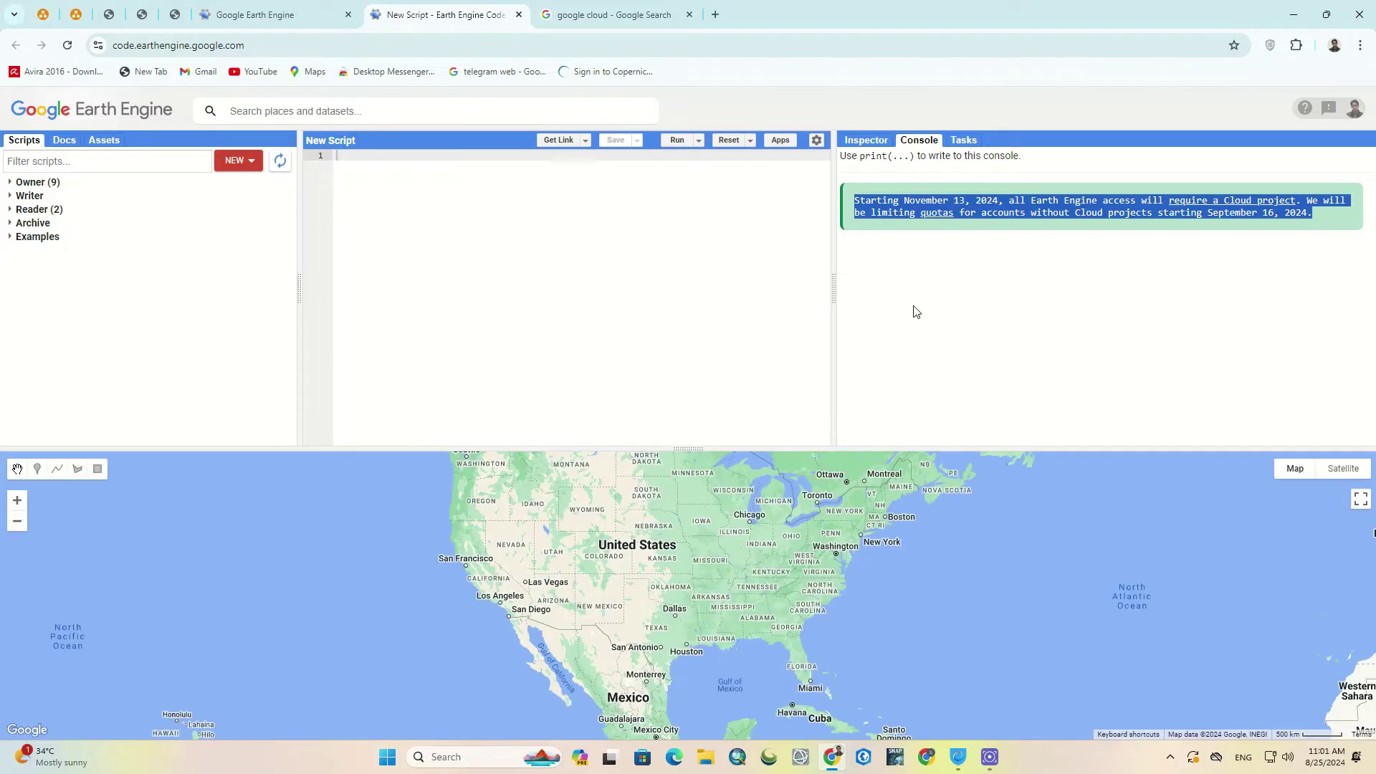
{"action": "left_click", "coordinate": [914, 309]}
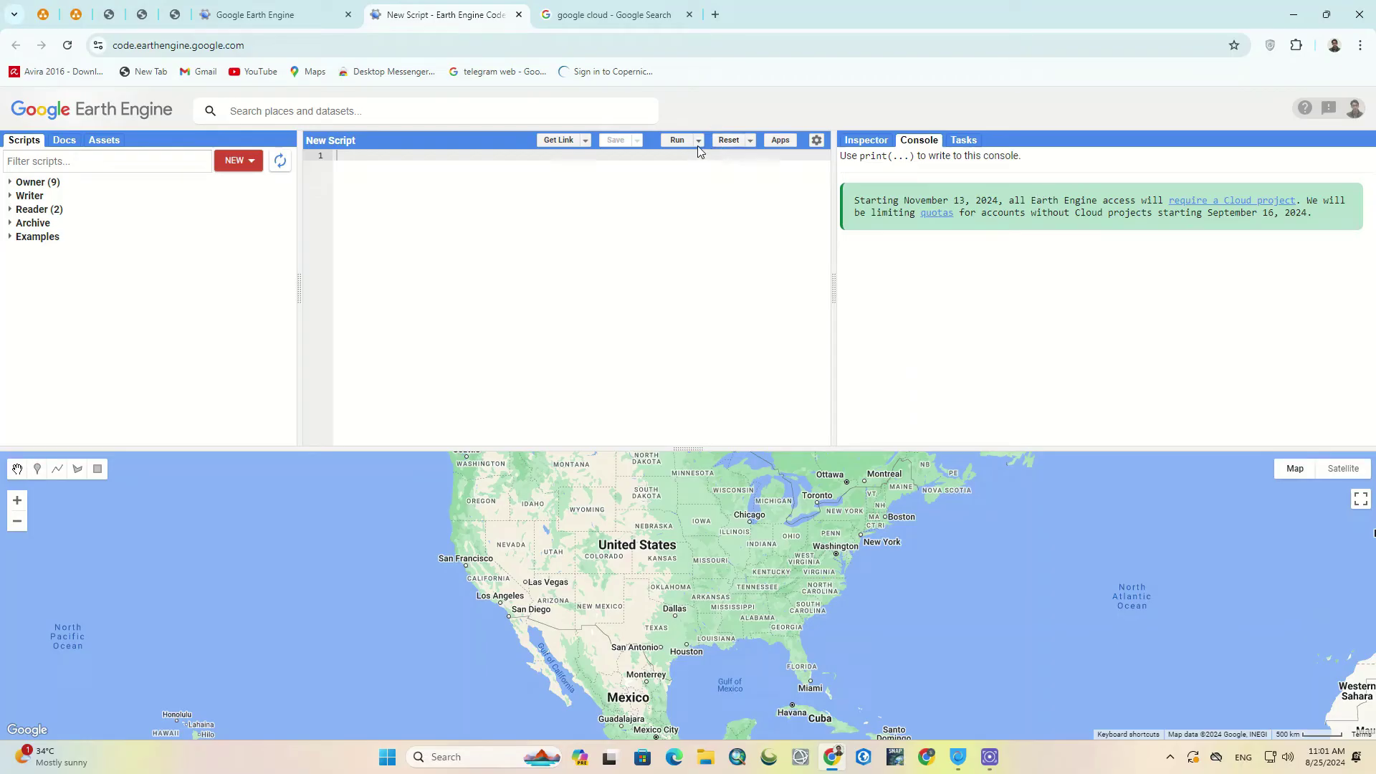
From the google cloud search results, open the 'Google Cloud: Cloud Computing Services' site.
{"action": "left_click", "coordinate": [616, 15]}
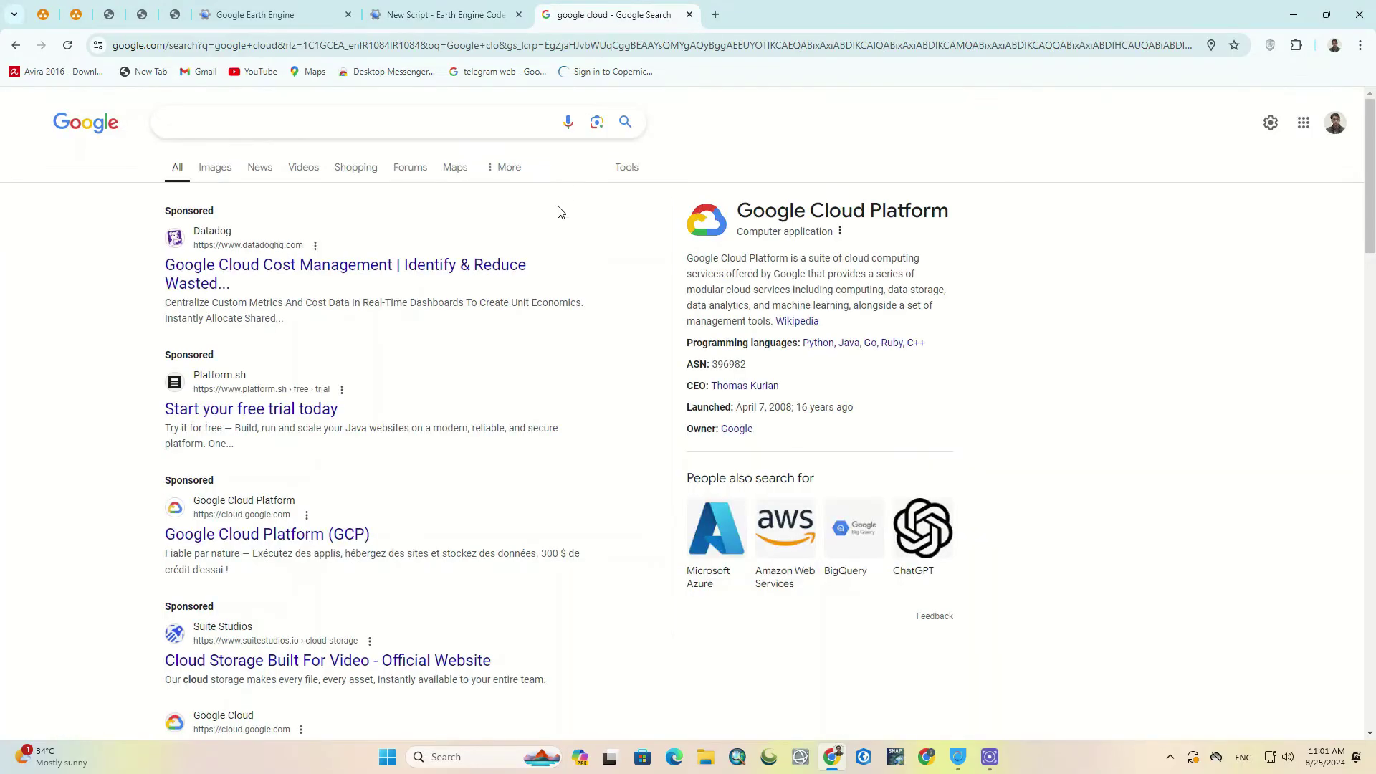
{"action": "scroll", "coordinate": [553, 248], "scroll_direction": "down", "scroll_amount": 5}
{"action": "scroll", "coordinate": [553, 254], "scroll_direction": "down", "scroll_amount": 1}
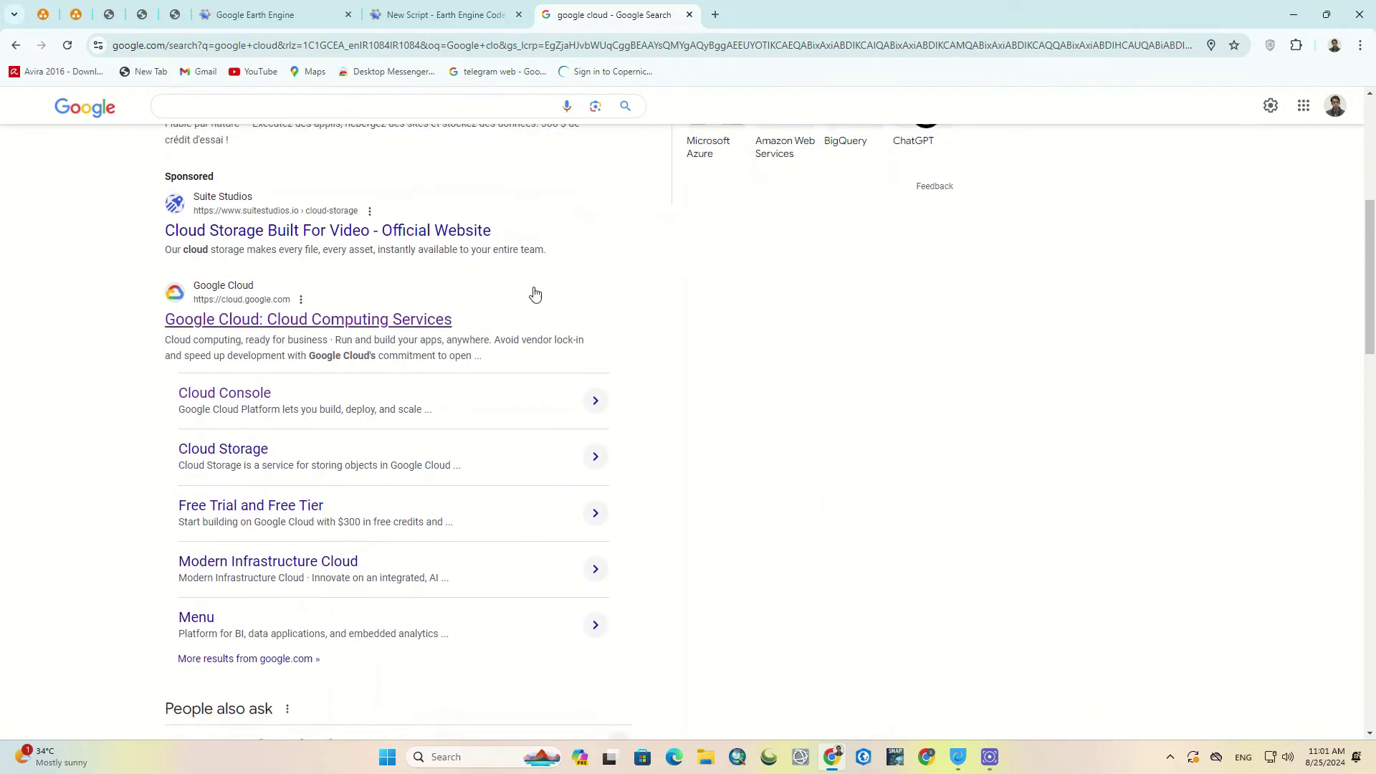
{"action": "left_click", "coordinate": [398, 320]}
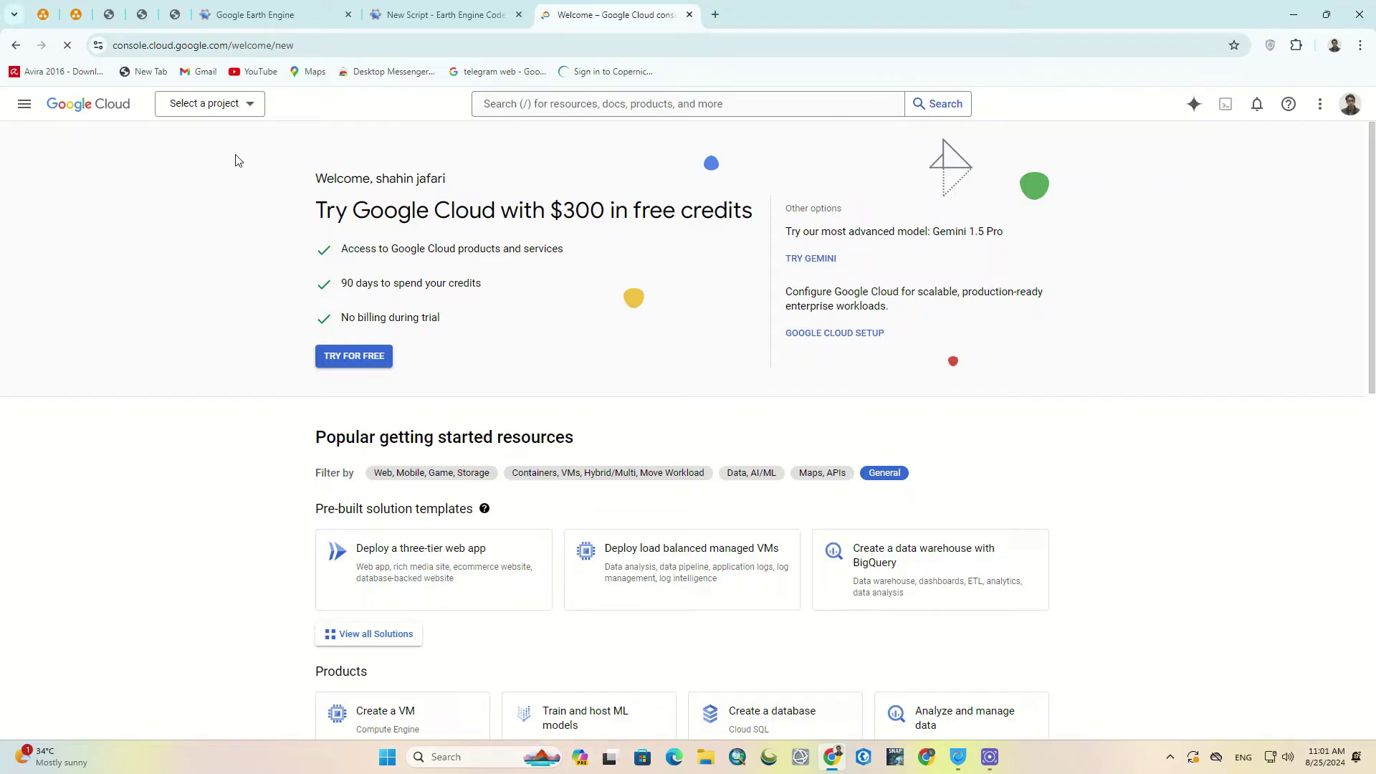
Open the project chooser and look through its Starred and Recent project lists.
{"action": "left_click", "coordinate": [251, 106]}
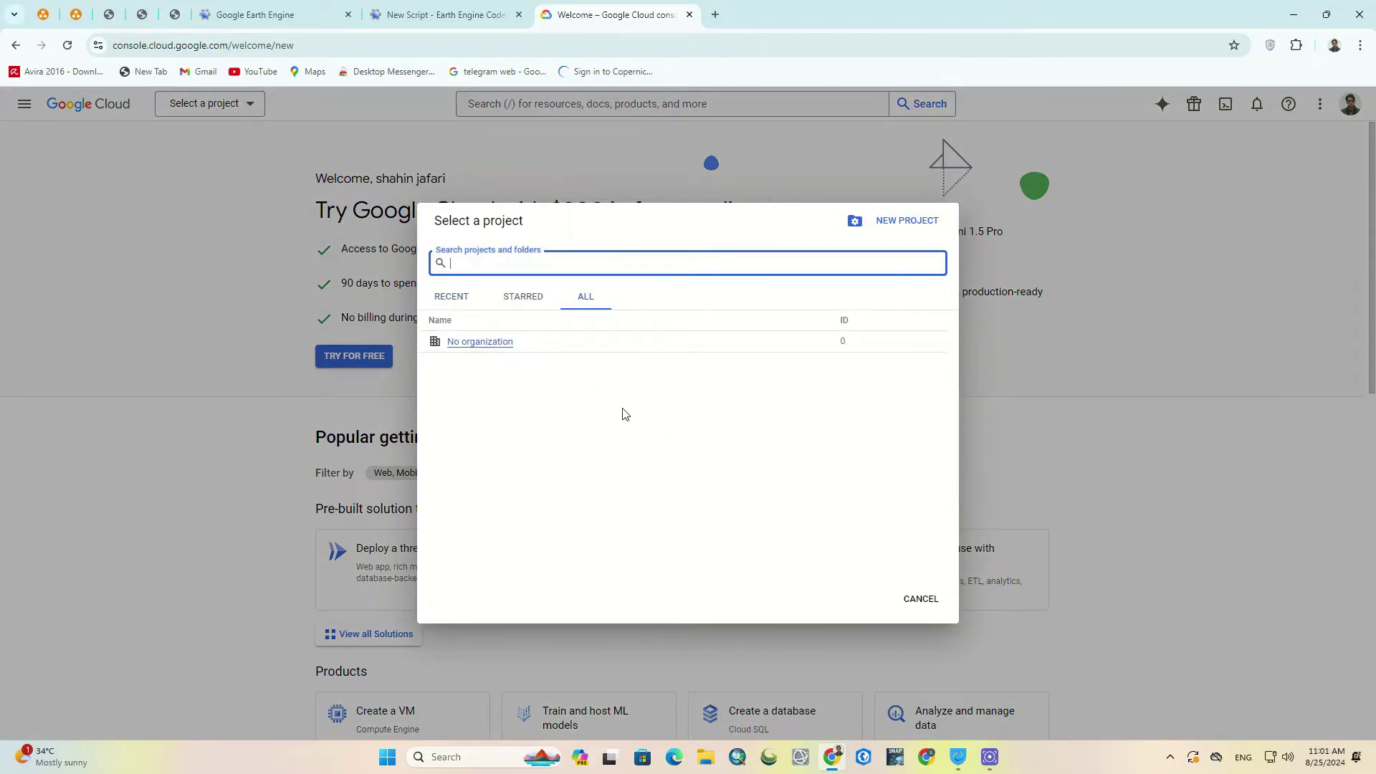
{"action": "left_click", "coordinate": [523, 297]}
{"action": "left_click", "coordinate": [474, 297]}
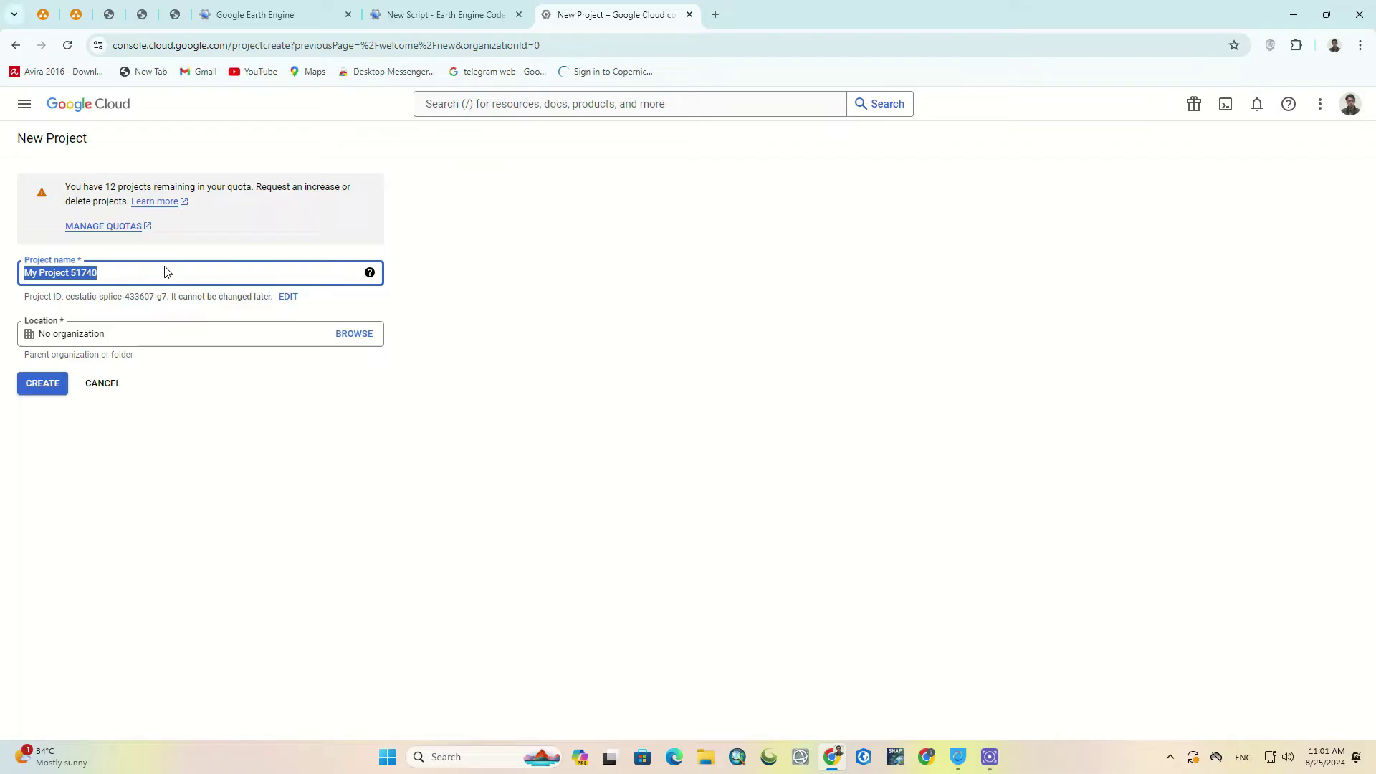
Rename the default 'My Project 51740' to GEEProject01 and create the project.
{"action": "left_click_drag", "start_coordinate": [152, 277], "coordinate": [20, 281]}
{"action": "left_click", "coordinate": [118, 273]}
{"action": "left_click_drag", "start_coordinate": [118, 273], "coordinate": [73, 277]}
{"action": "key", "text": "BackSpace"}
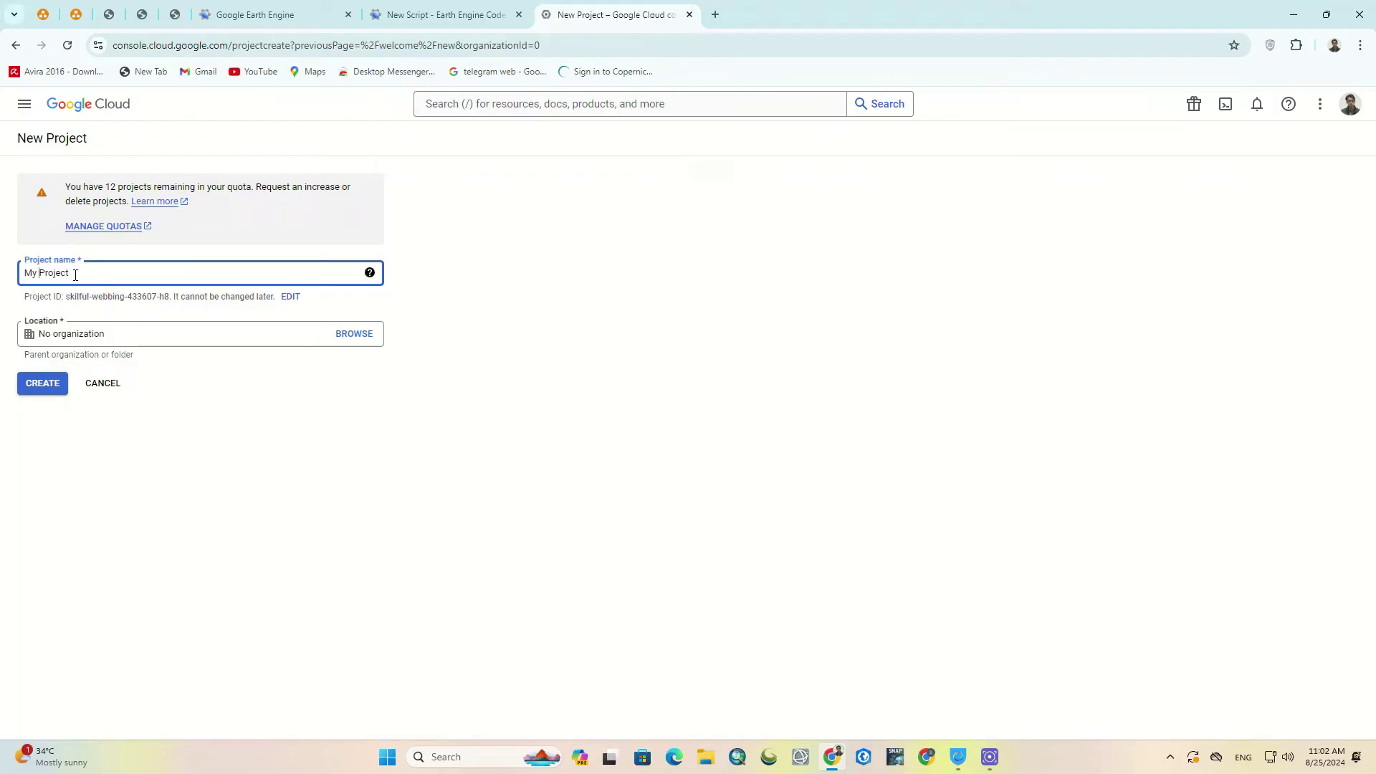
{"action": "key", "text": "ctrl+Left"}
{"action": "key", "text": "BackSpace"}
{"action": "key", "text": "BackSpace"}
{"action": "key", "text": "BackSpace"}
{"action": "type", "text": "_"}
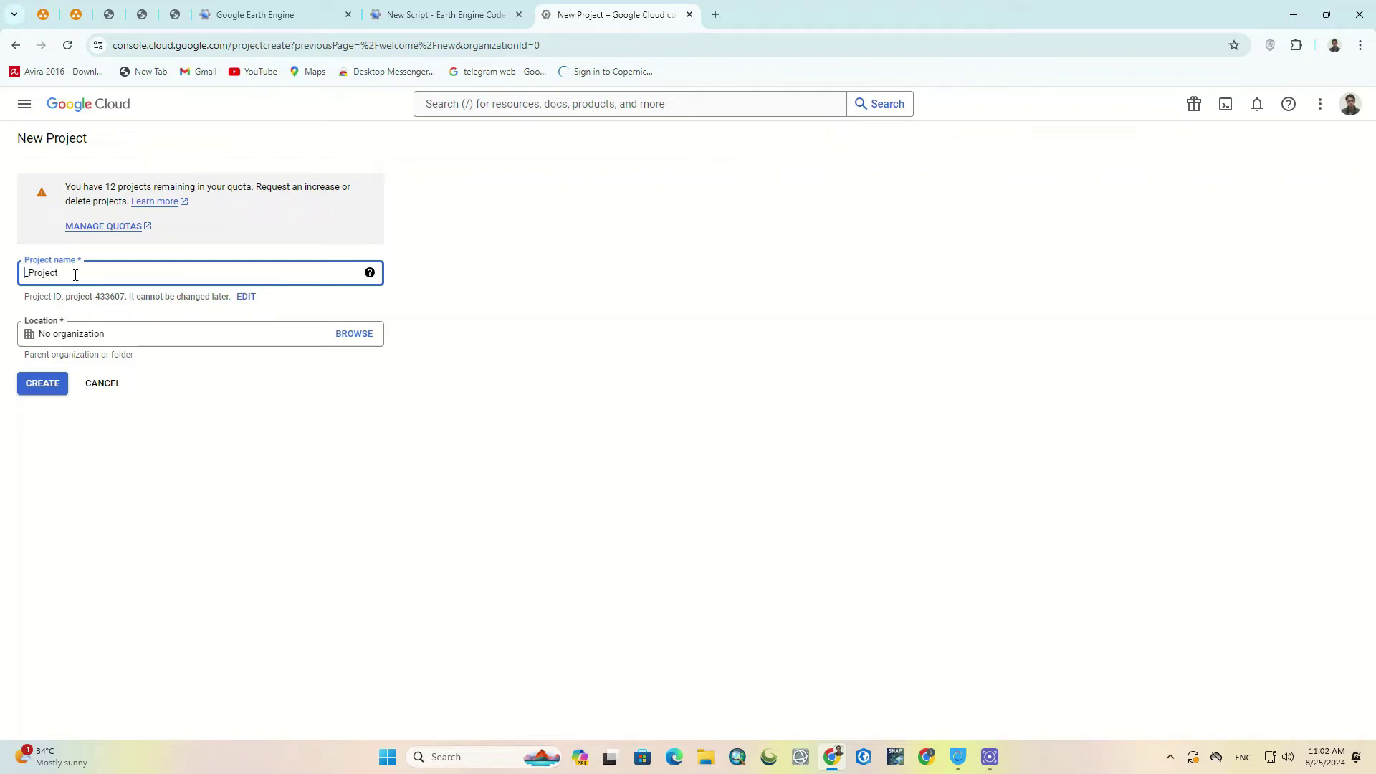
{"action": "type", "text": "GEE"}
{"action": "left_click", "coordinate": [93, 272]}
{"action": "type", "text": "01"}
{"action": "left_click", "coordinate": [47, 273]}
{"action": "key", "text": "BackSpace"}
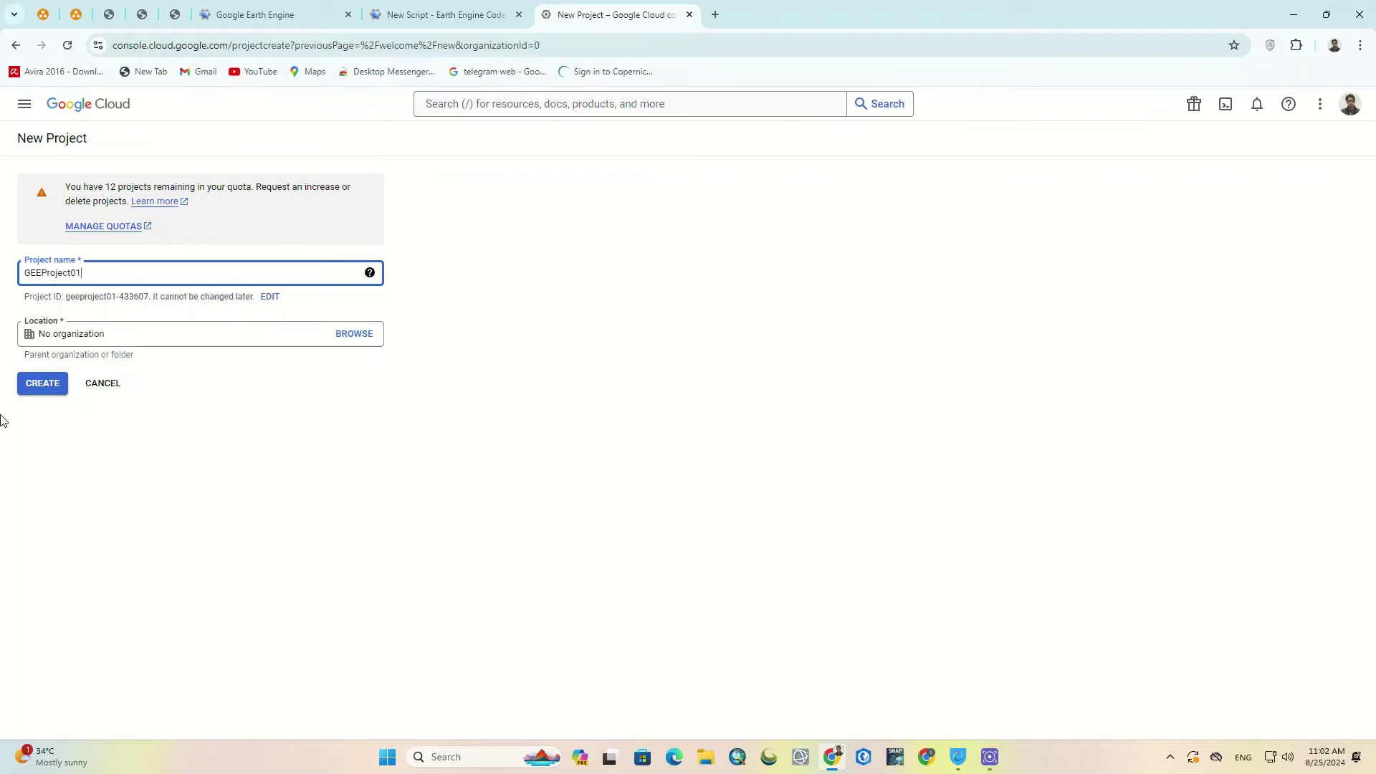
{"action": "left_click", "coordinate": [30, 390]}
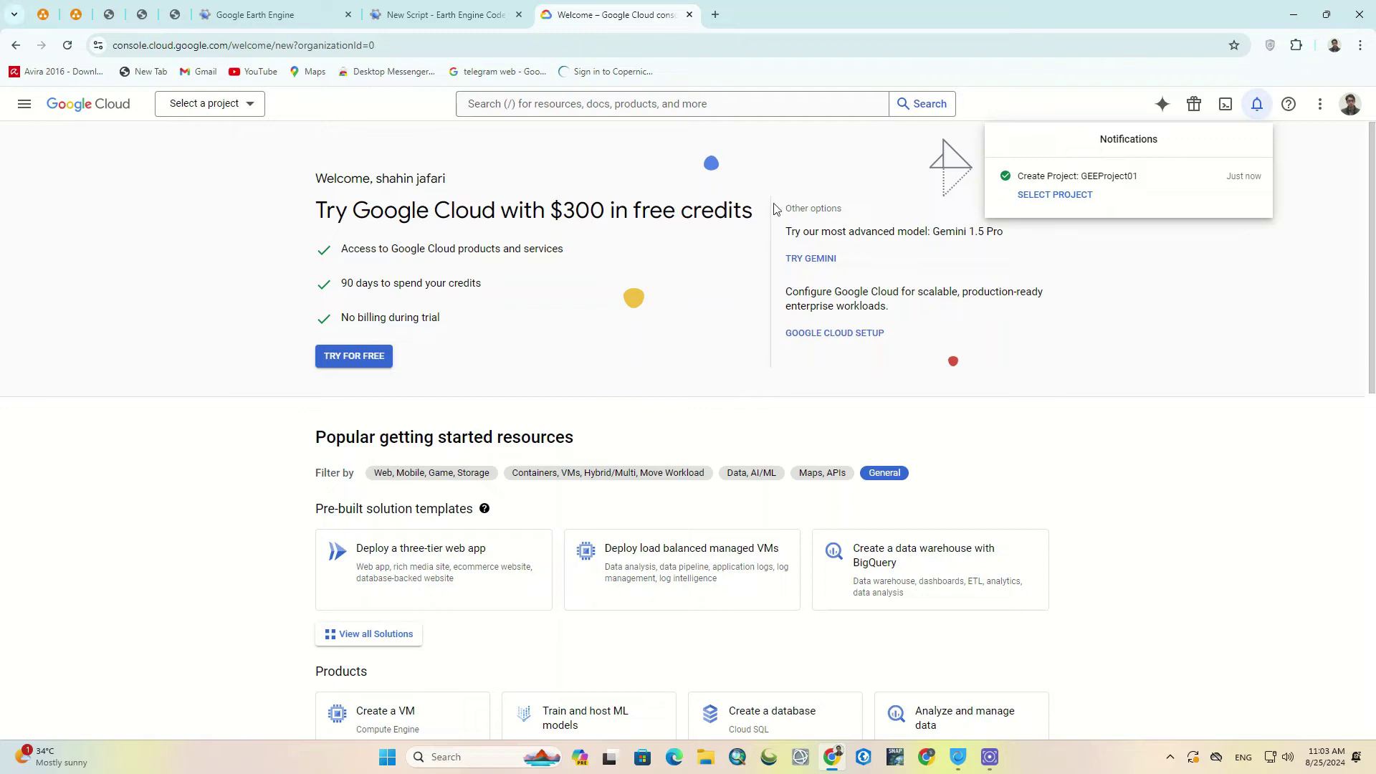
Dismiss the creation notification and switch the current project to GEEProject01.
{"action": "left_click", "coordinate": [243, 105]}
{"action": "left_click", "coordinate": [243, 105]}
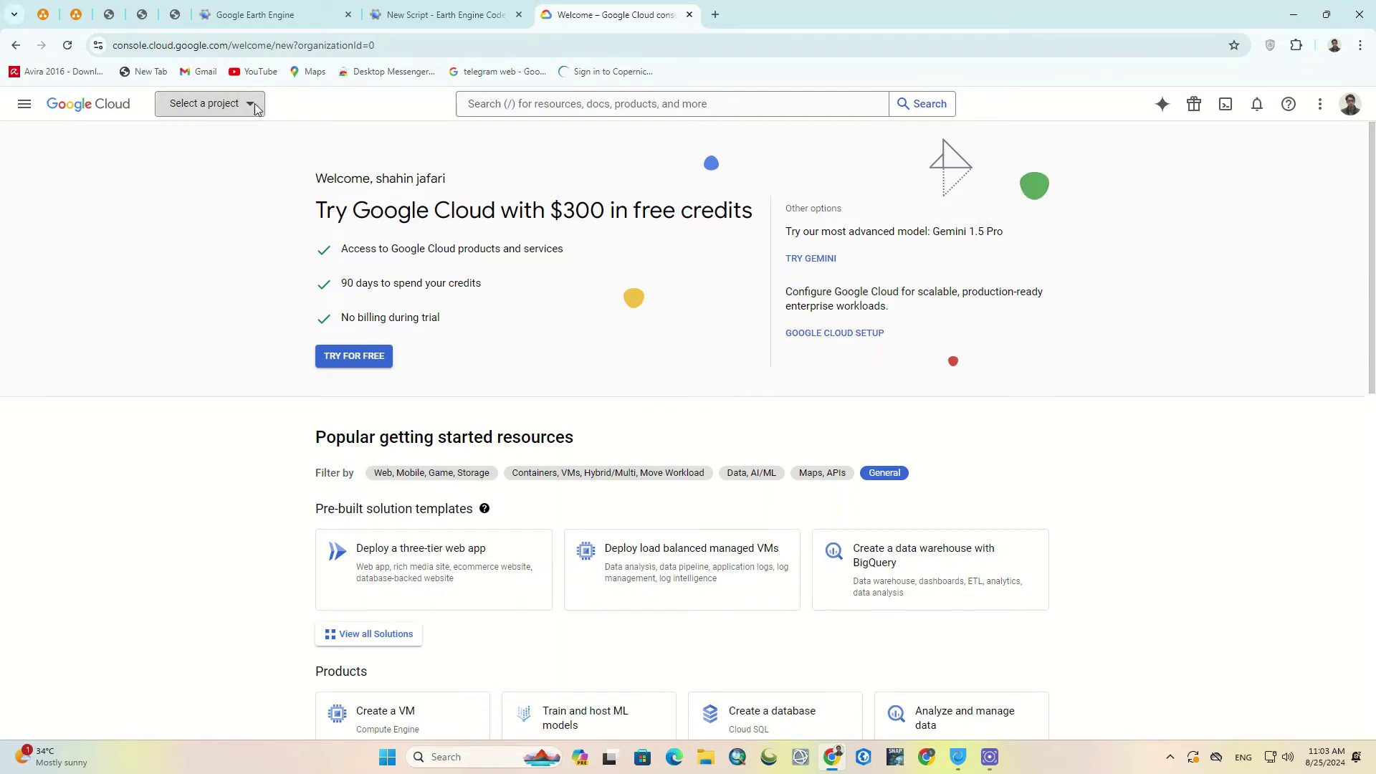
{"action": "left_click", "coordinate": [613, 349]}
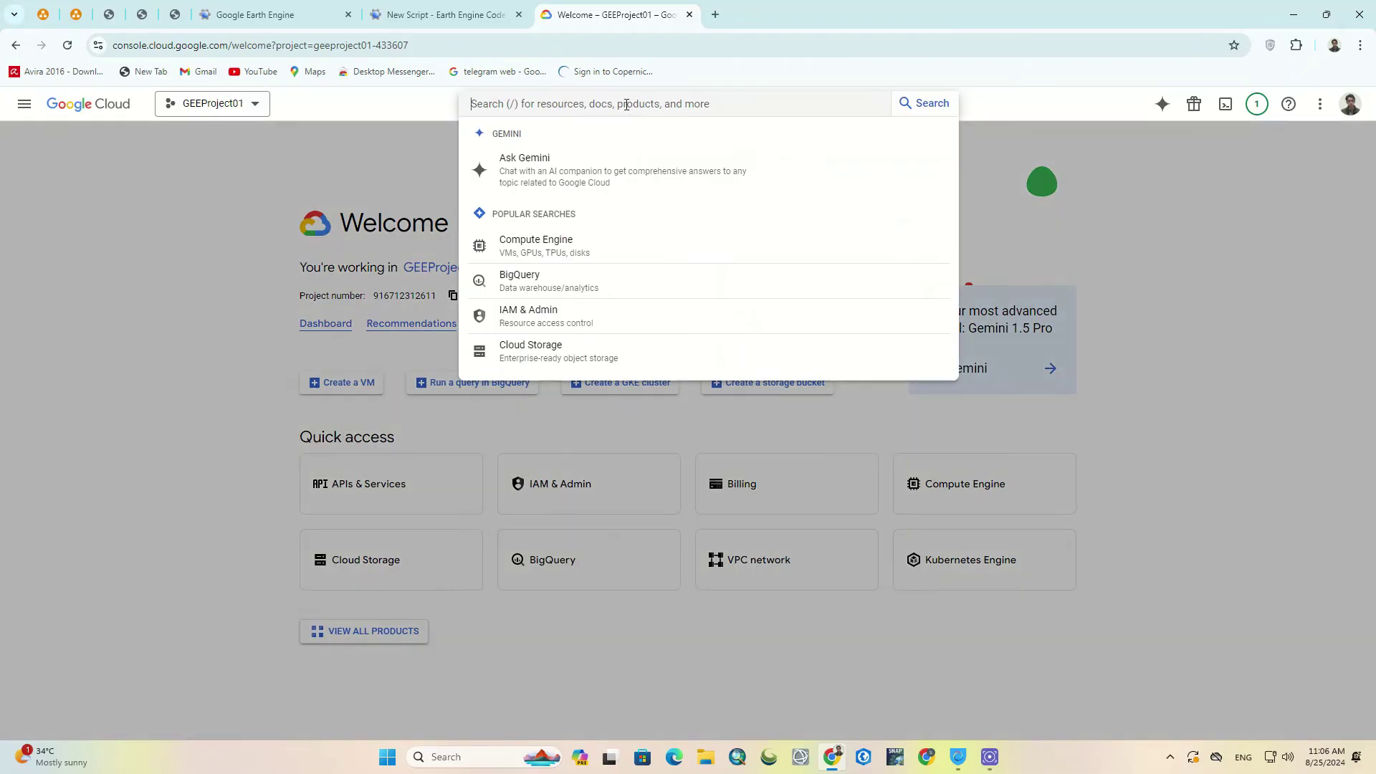
Search the Cloud console for 'google earth engine'.
{"action": "type", "text": "g"}
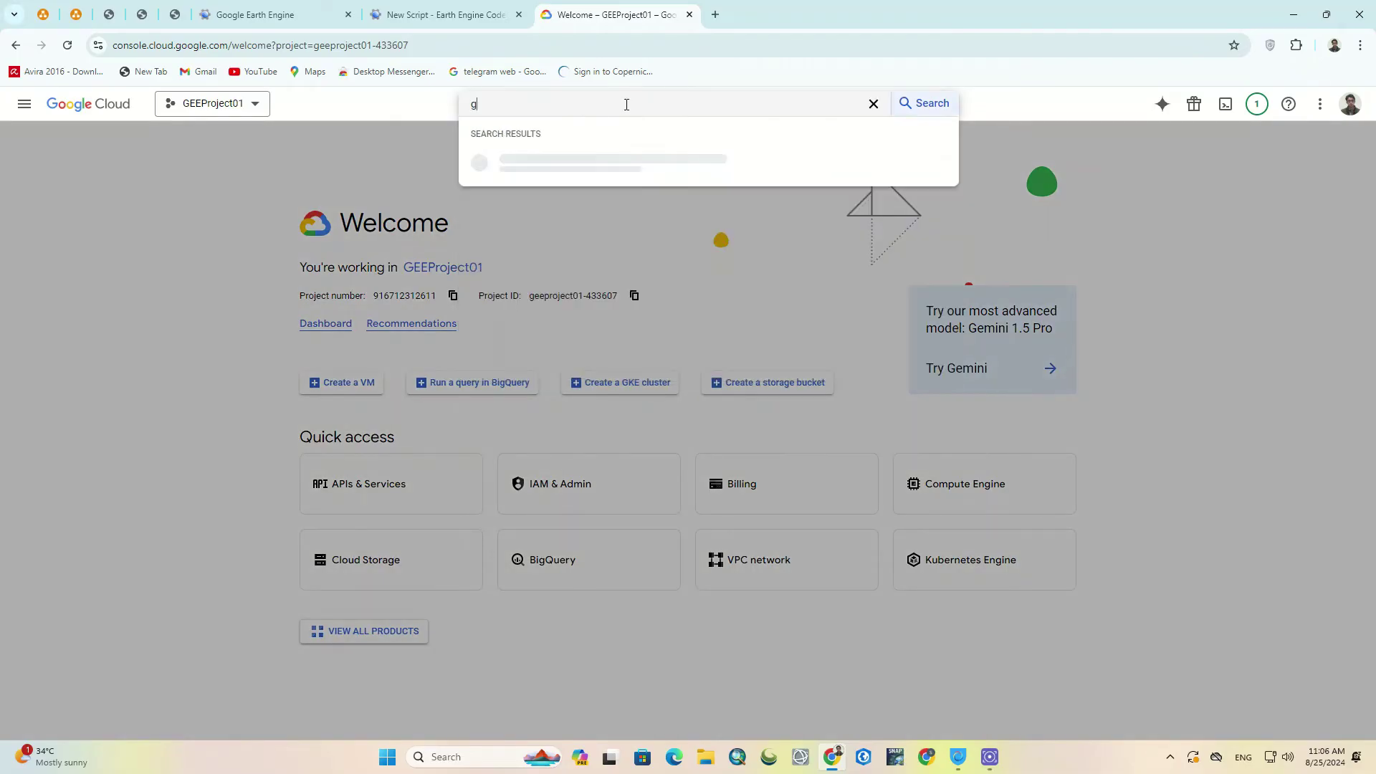
{"action": "type", "text": "oogle earth engine"}
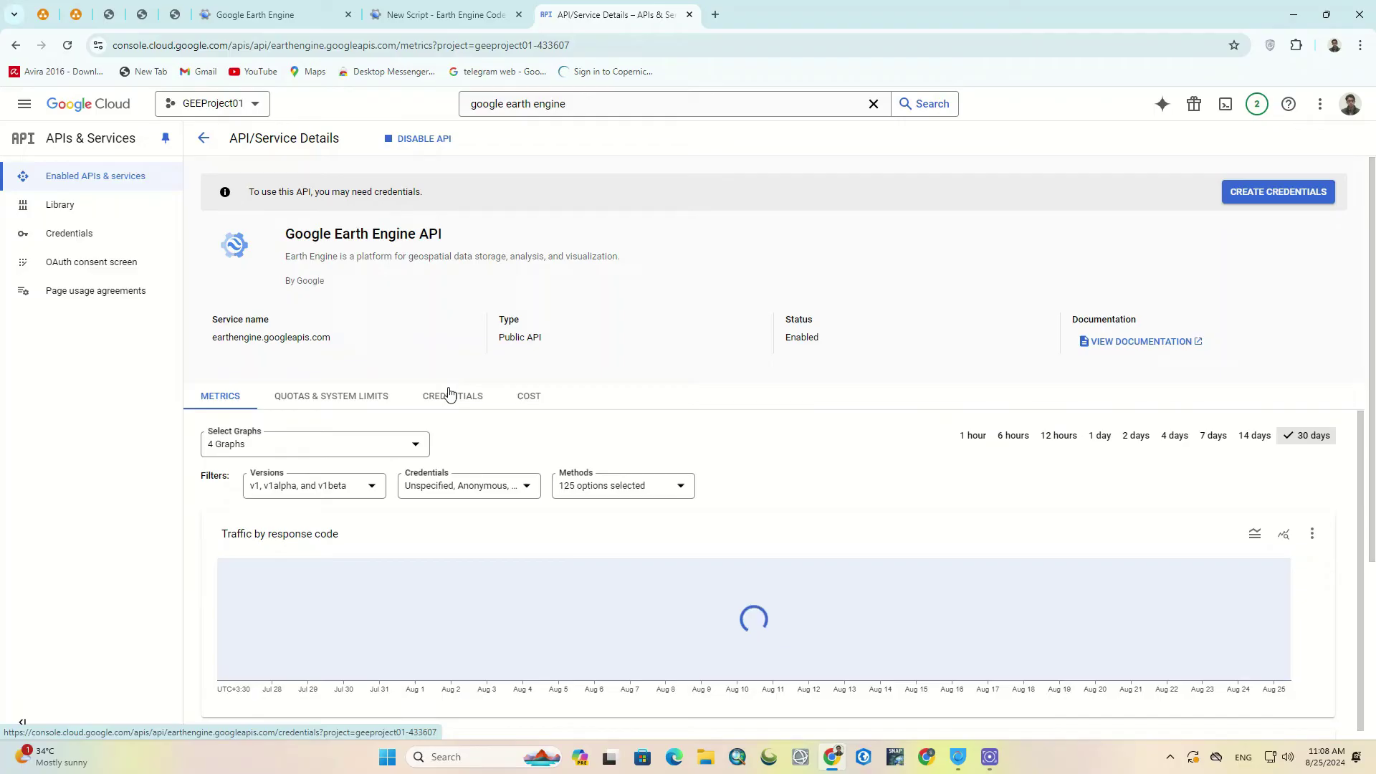
Confirm on the Google Earth Engine API product page that it shows API Enabled.
{"action": "scroll", "coordinate": [581, 434], "scroll_direction": "down", "scroll_amount": 1}
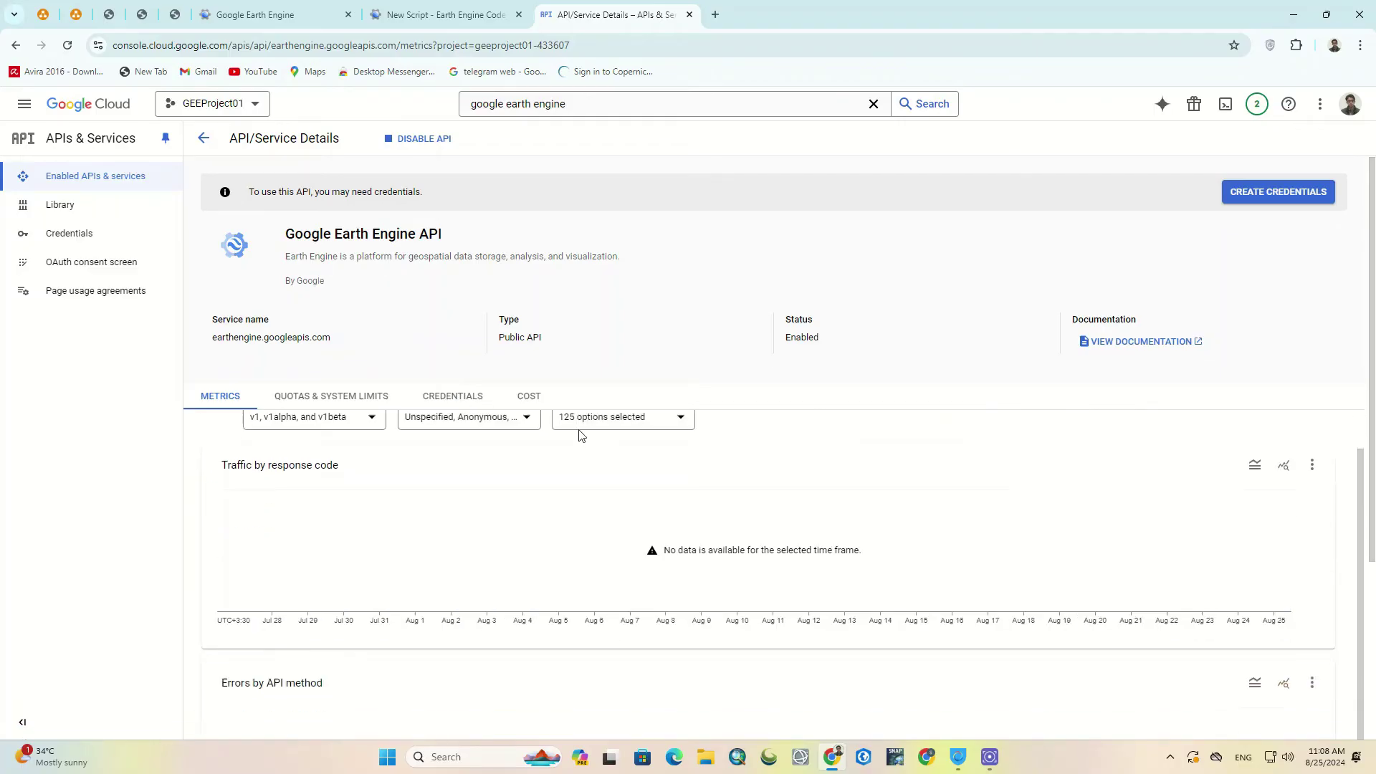
{"action": "scroll", "coordinate": [581, 434], "scroll_direction": "down", "scroll_amount": 3}
{"action": "scroll", "coordinate": [579, 433], "scroll_direction": "up", "scroll_amount": 4}
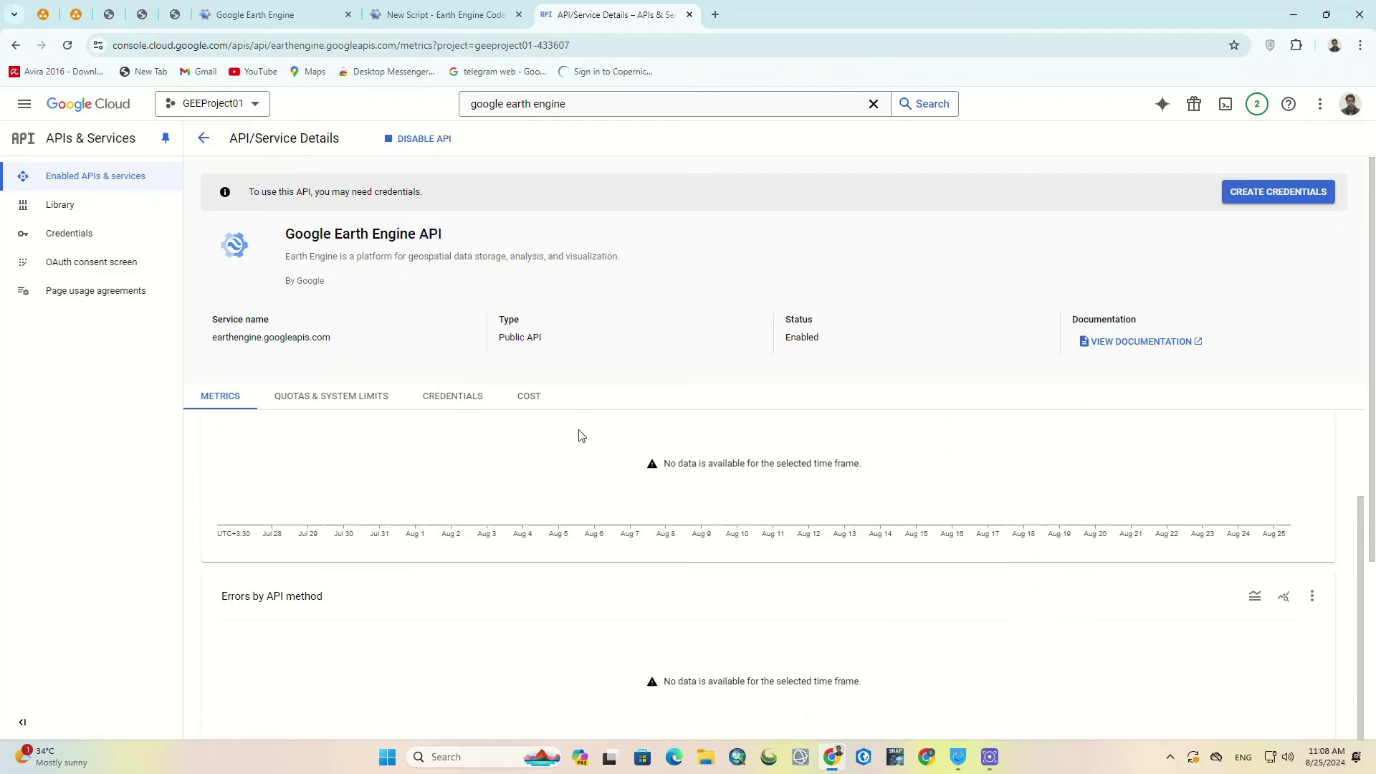
{"action": "left_click", "coordinate": [621, 100]}
{"action": "left_click", "coordinate": [621, 159]}
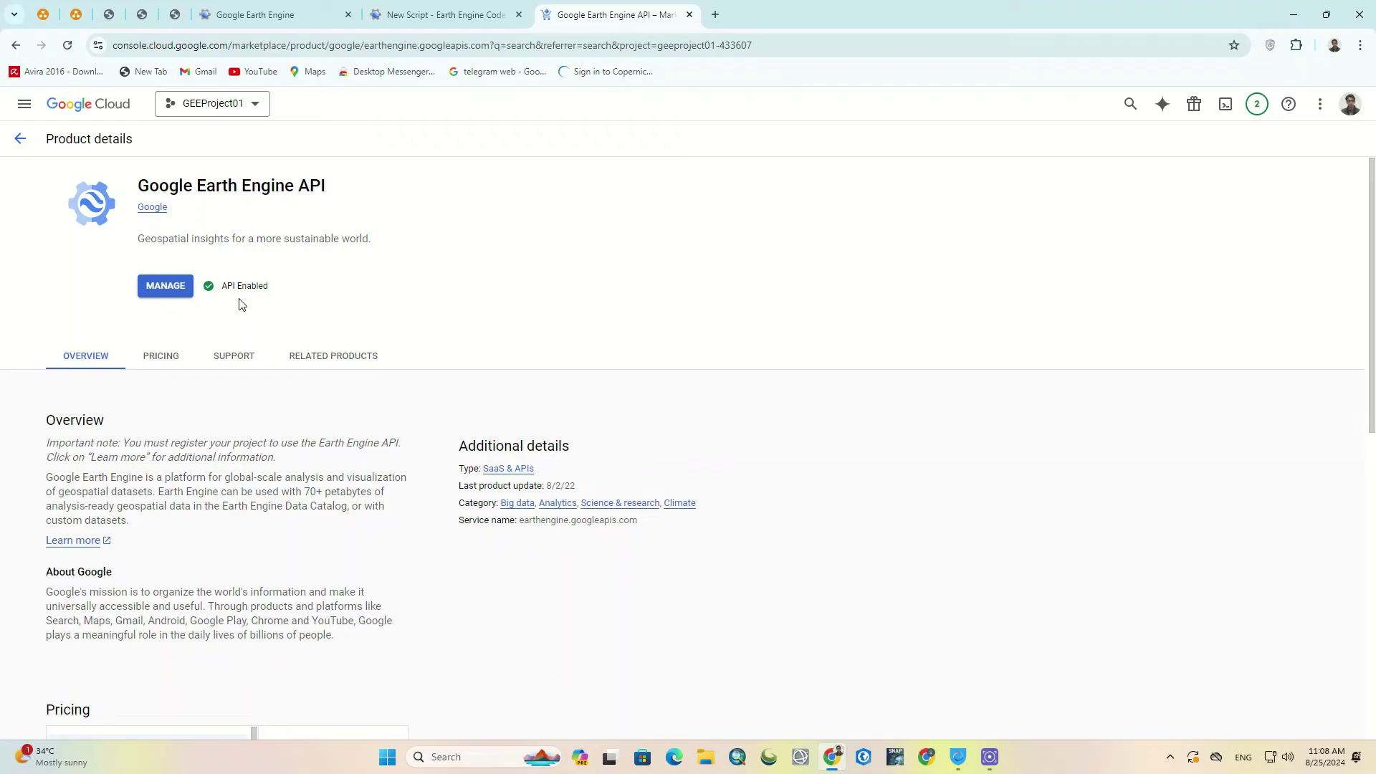
{"action": "left_click", "coordinate": [423, 15]}
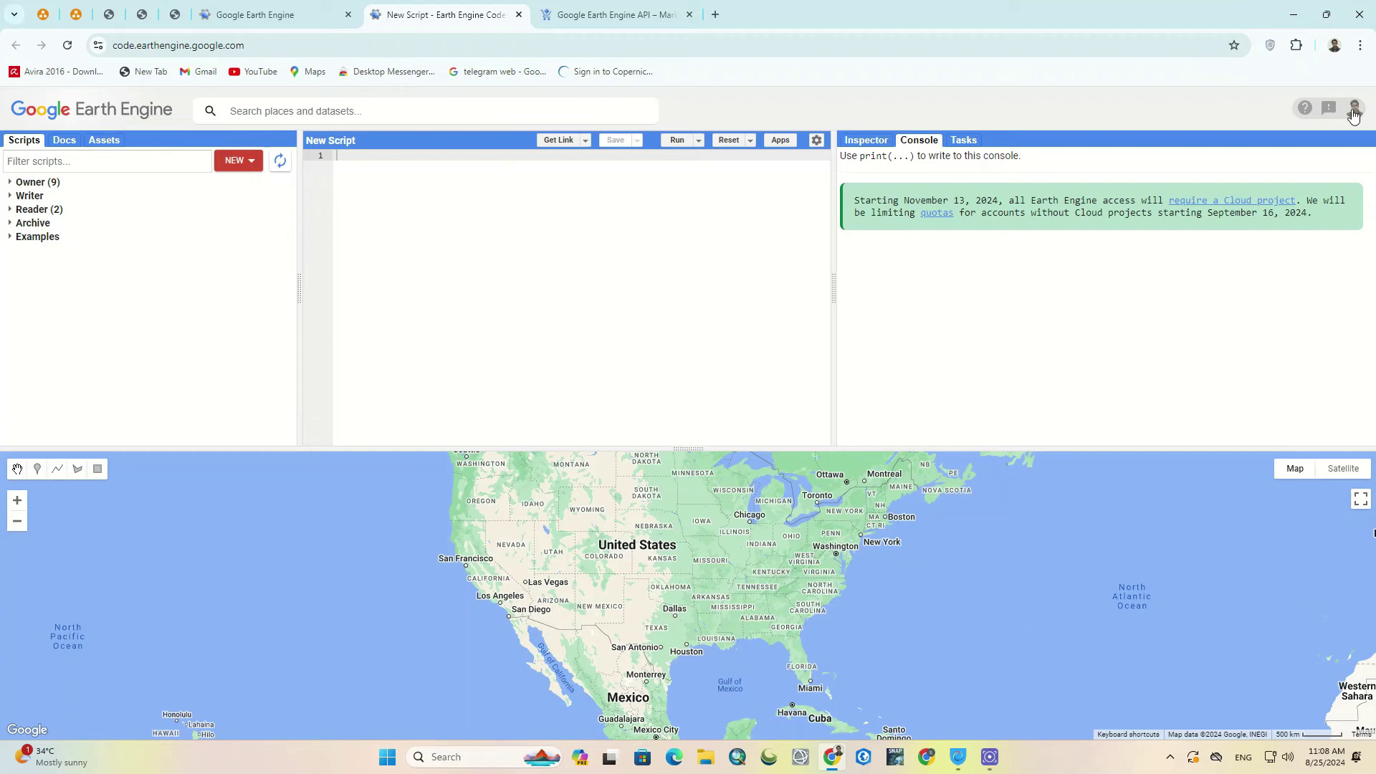
Choose GEEProject01 as the workspace's Cloud Project from the account avatar menu.
{"action": "left_click", "coordinate": [1354, 114]}
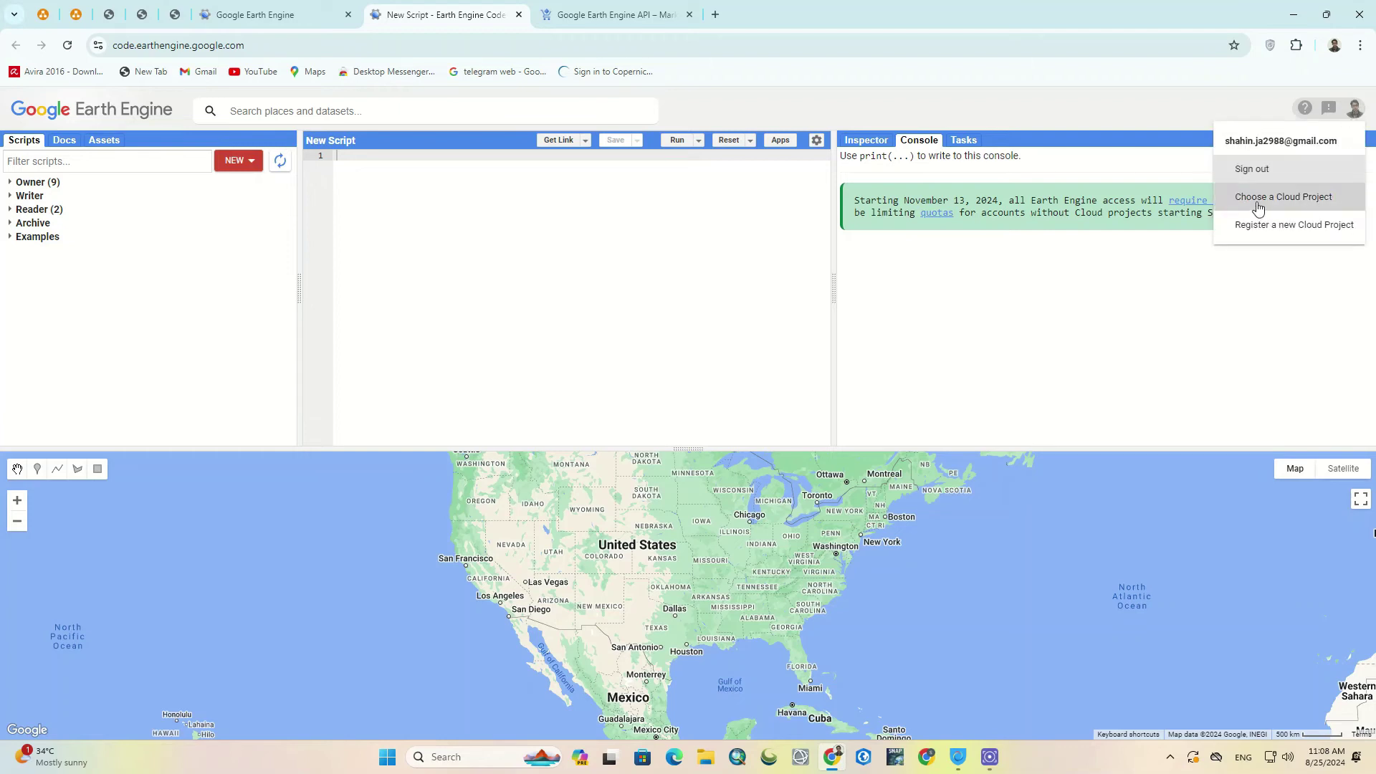
{"action": "left_click", "coordinate": [1335, 206]}
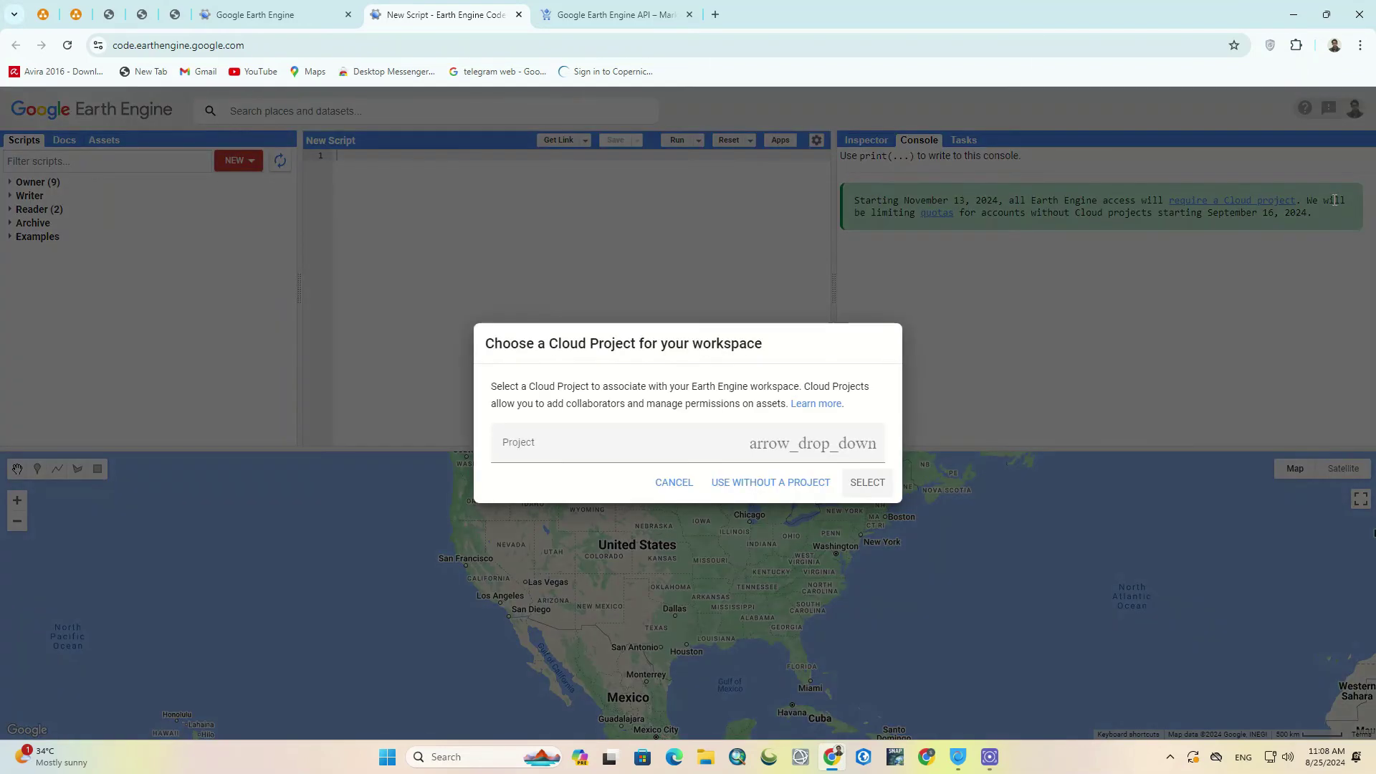
{"action": "left_click", "coordinate": [646, 449]}
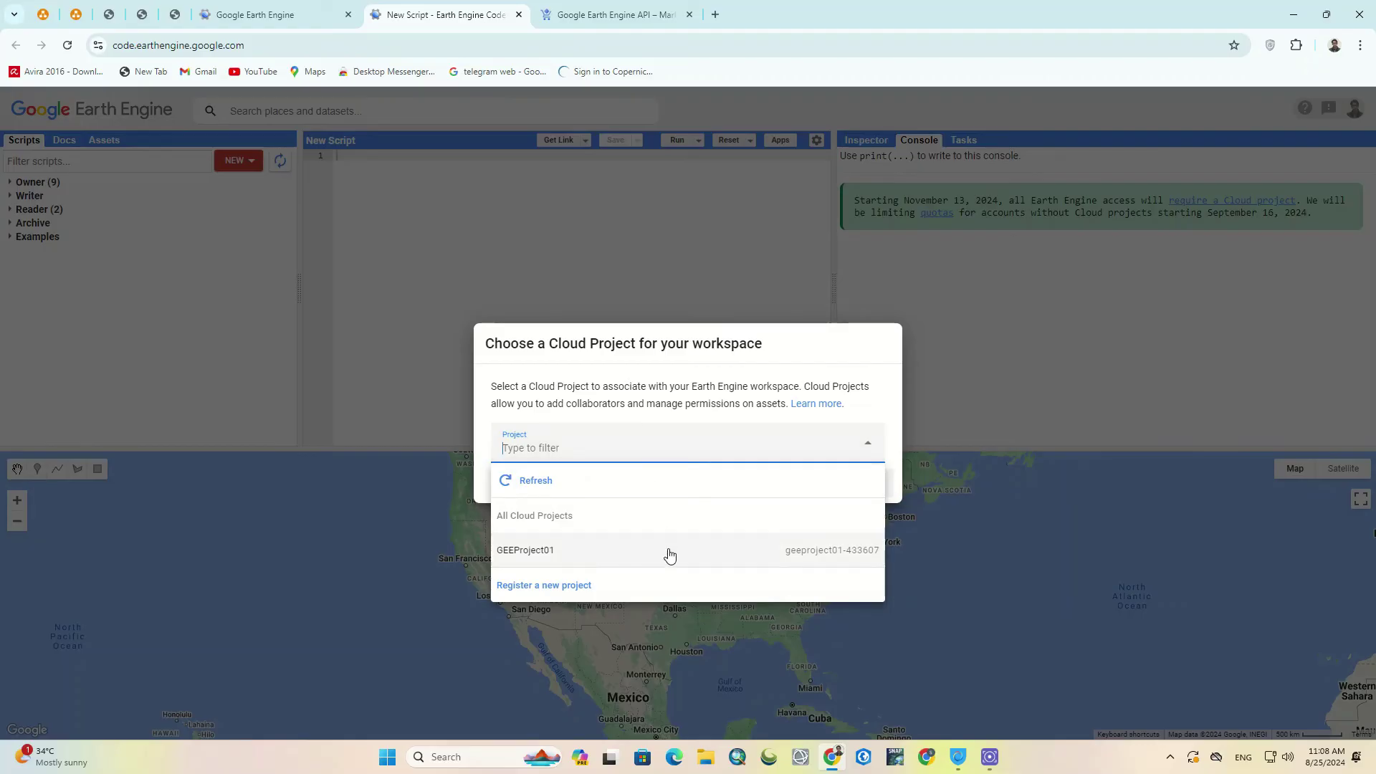
{"action": "left_click", "coordinate": [692, 565]}
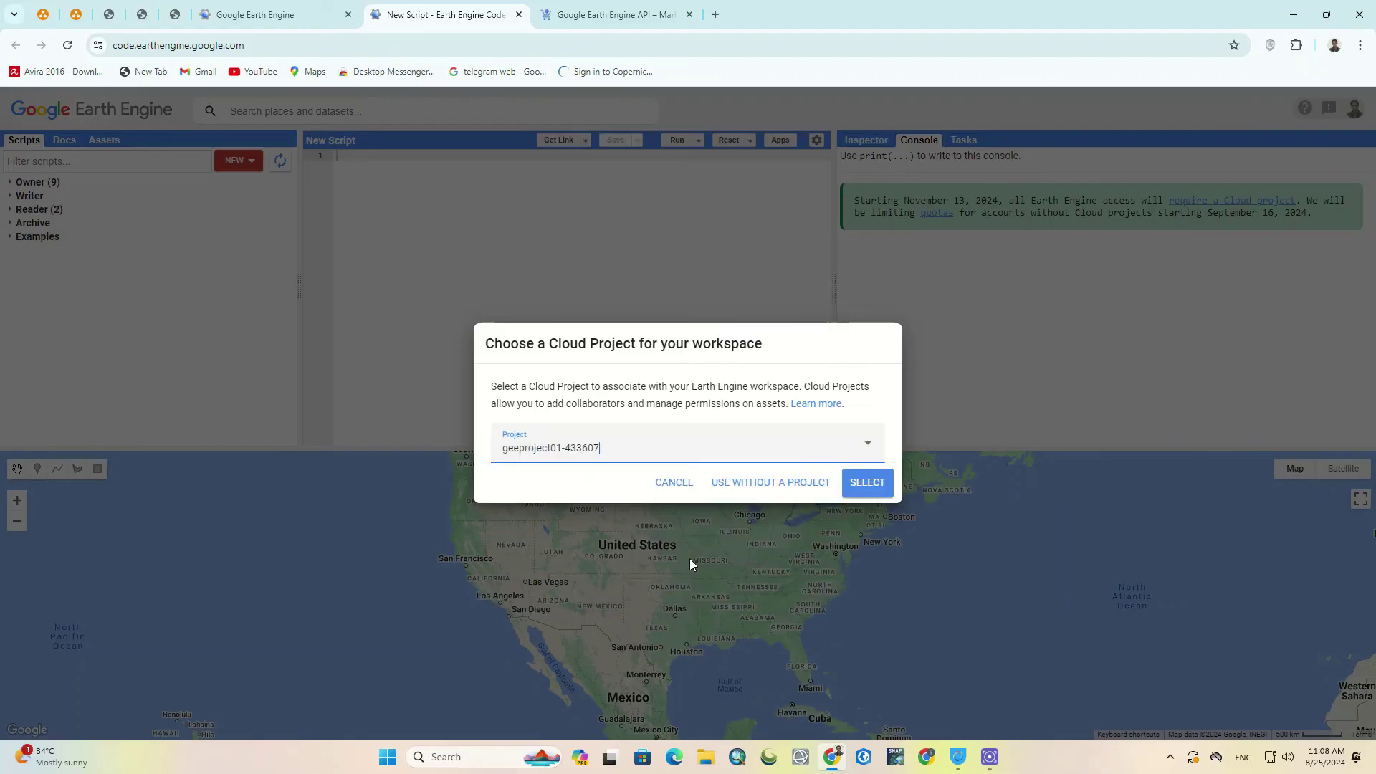
{"action": "left_click", "coordinate": [871, 483]}
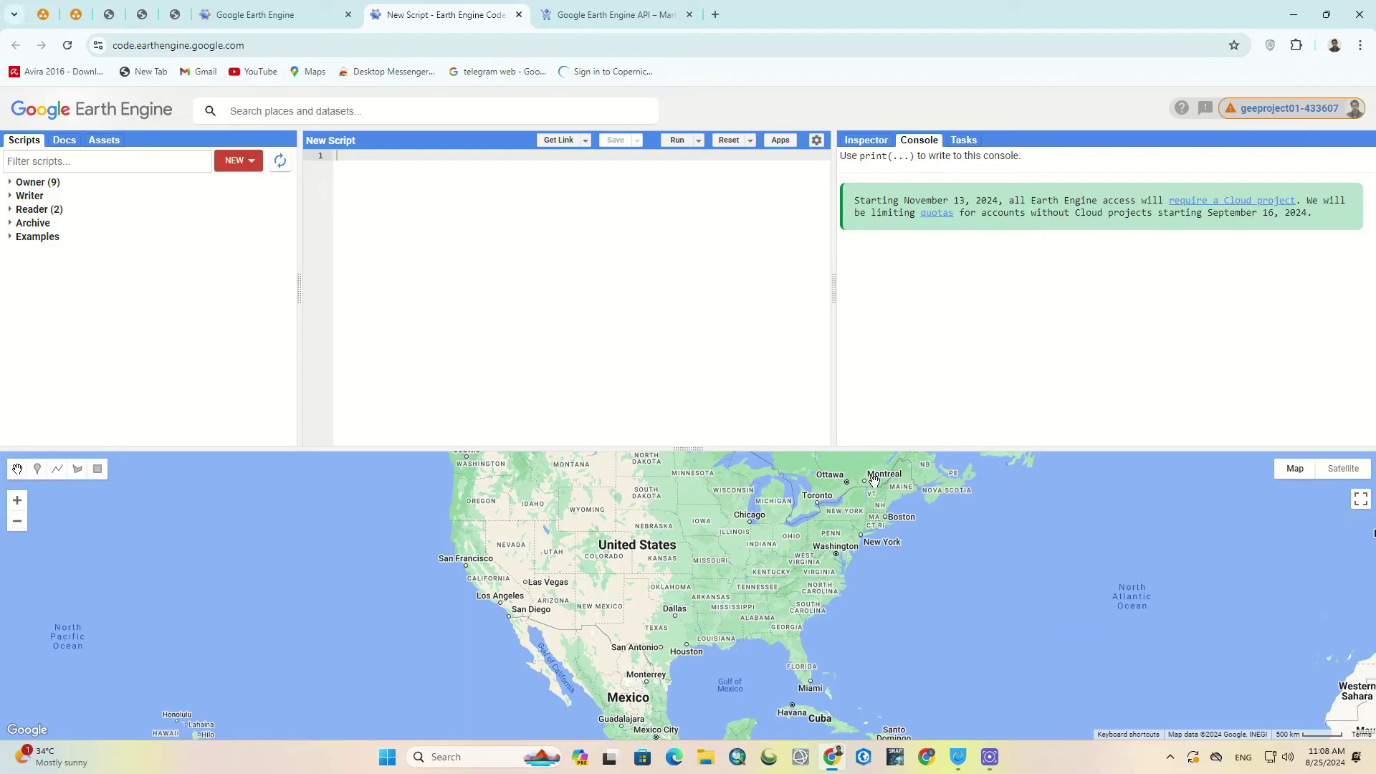
Start registering geeproject01-433607 via 'Register this Cloud Project' in its badge menu.
{"action": "mouse_move", "coordinate": [1278, 111]}
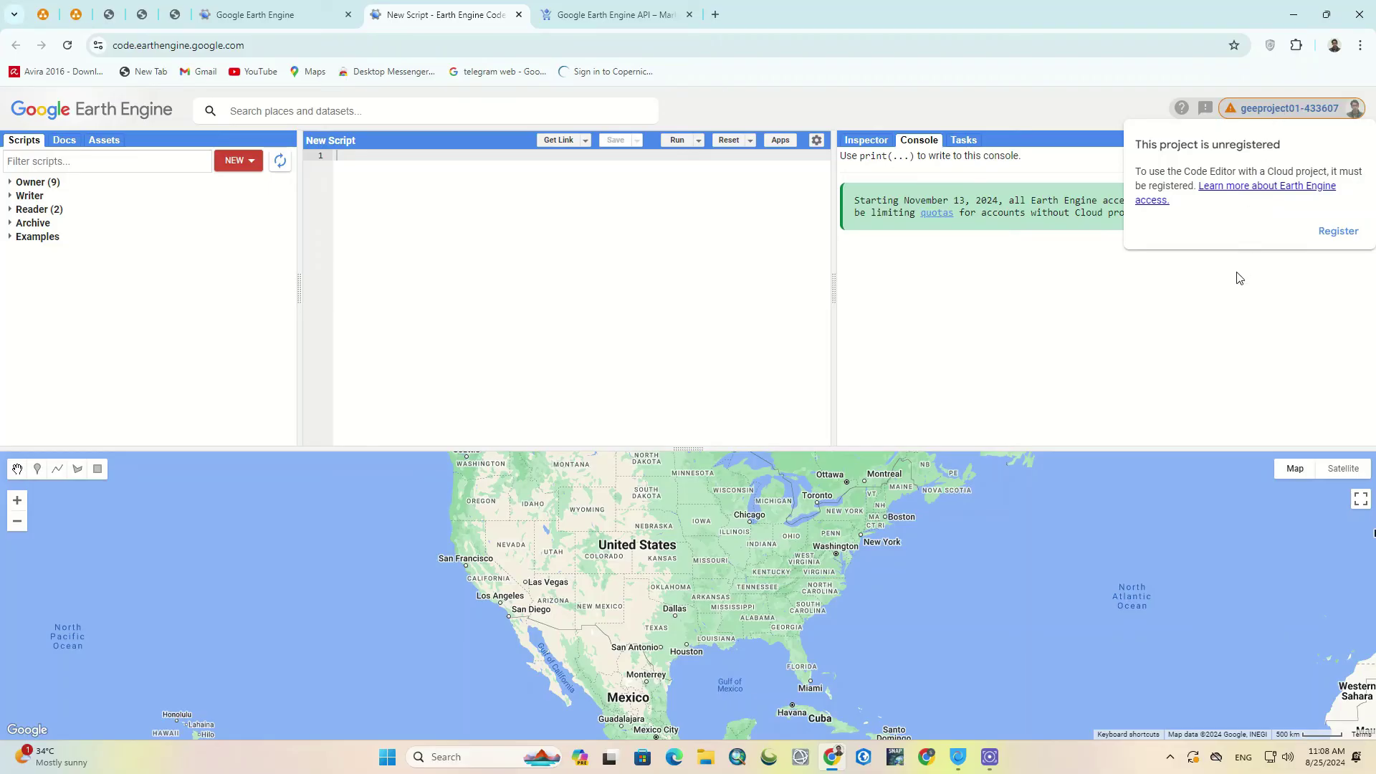
{"action": "left_click", "coordinate": [1284, 110]}
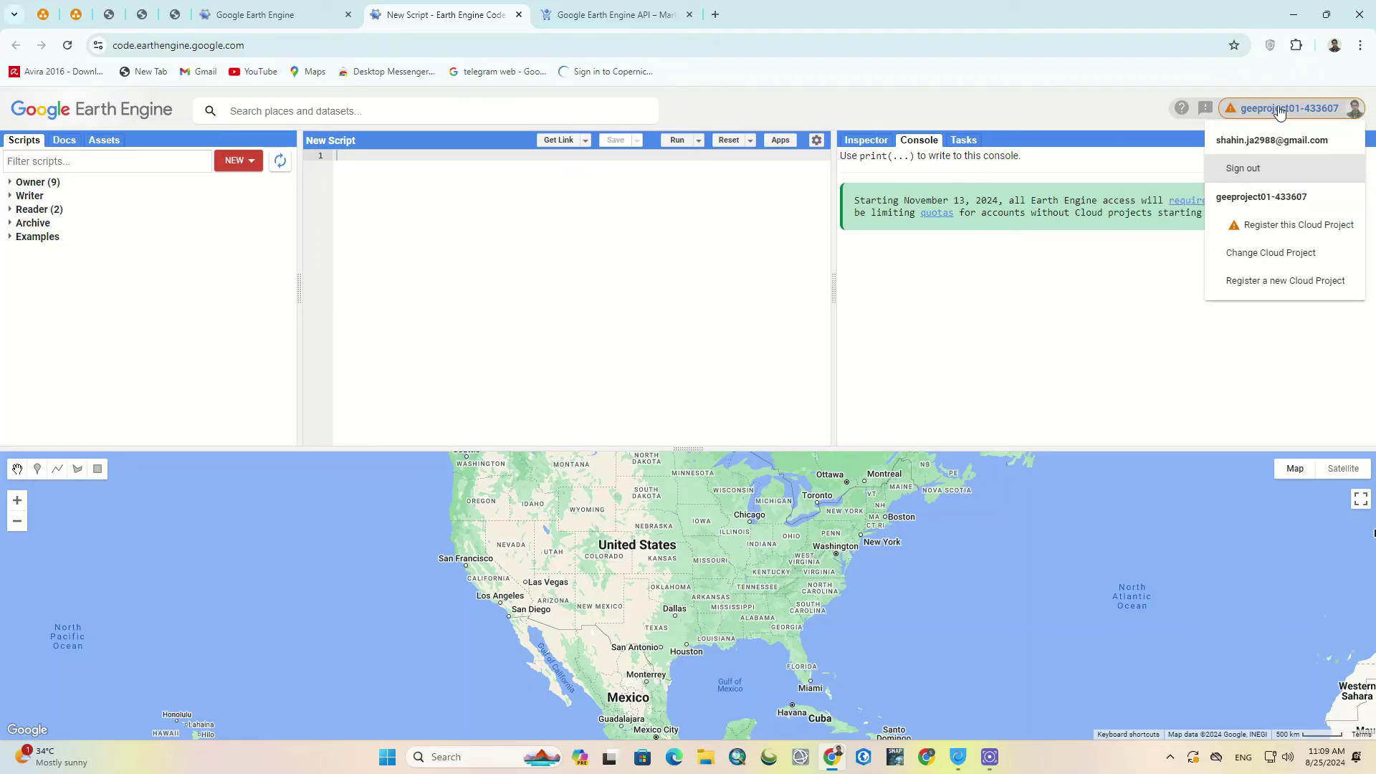
{"action": "left_click", "coordinate": [1294, 228]}
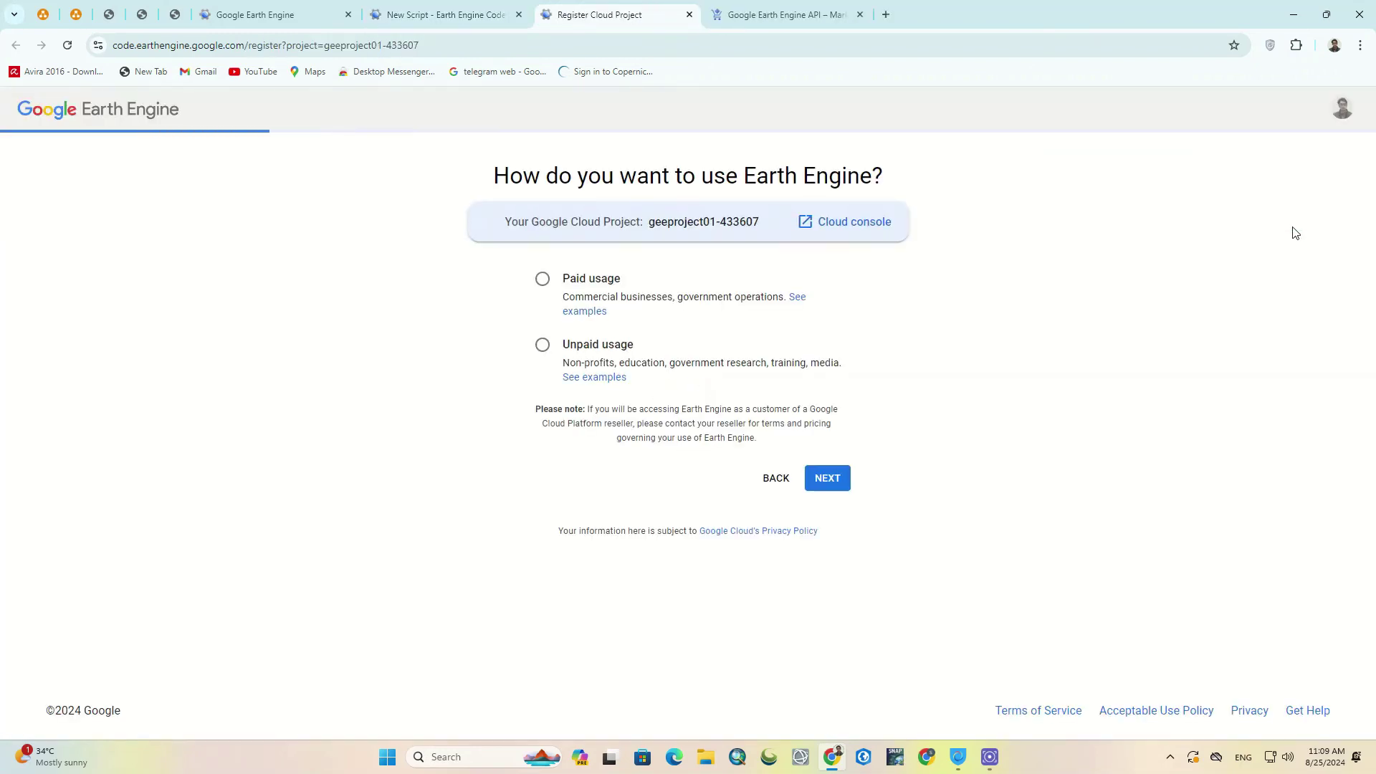
Register geeproject01-433607 for unpaid use with project type Academia & Research and proceed to confirmation.
{"action": "left_click", "coordinate": [543, 344]}
{"action": "left_click", "coordinate": [833, 425]}
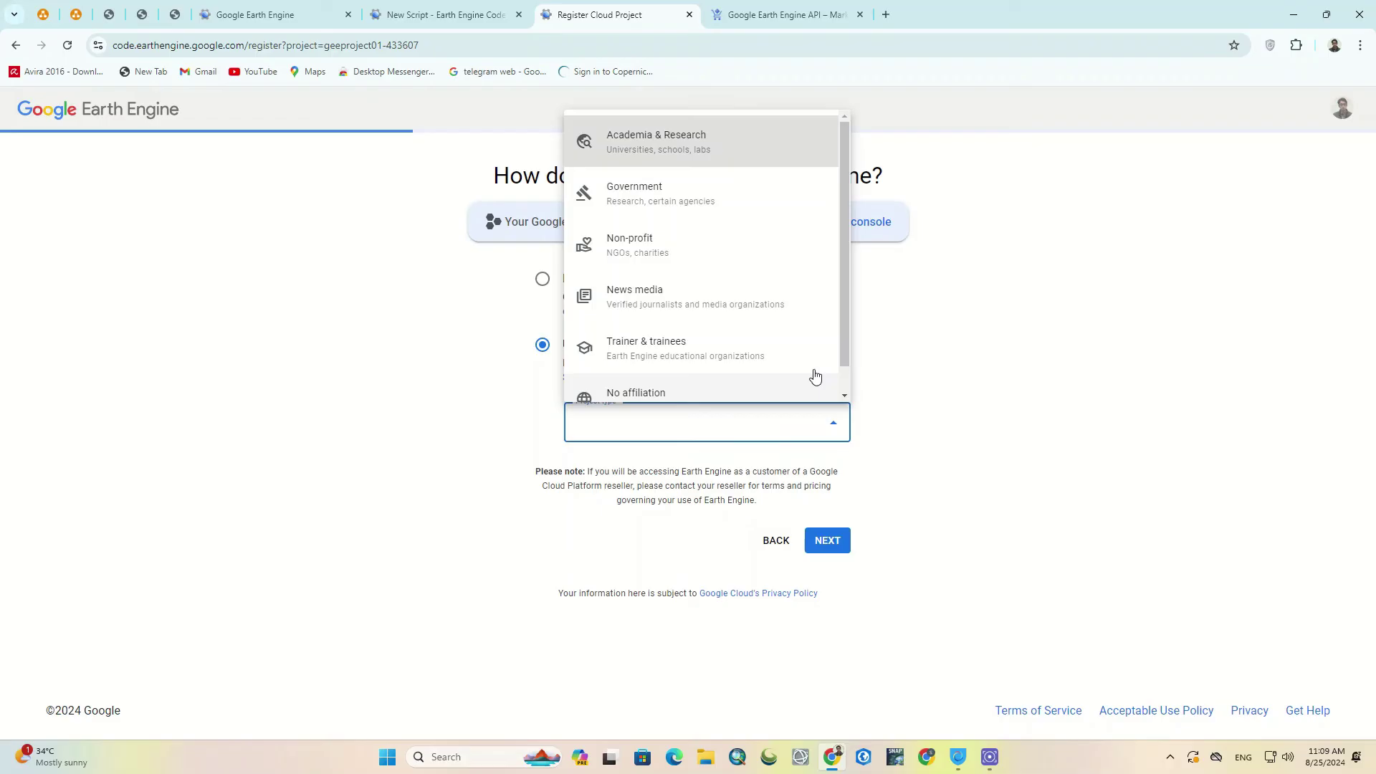
{"action": "scroll", "coordinate": [796, 308], "scroll_direction": "down", "scroll_amount": 1}
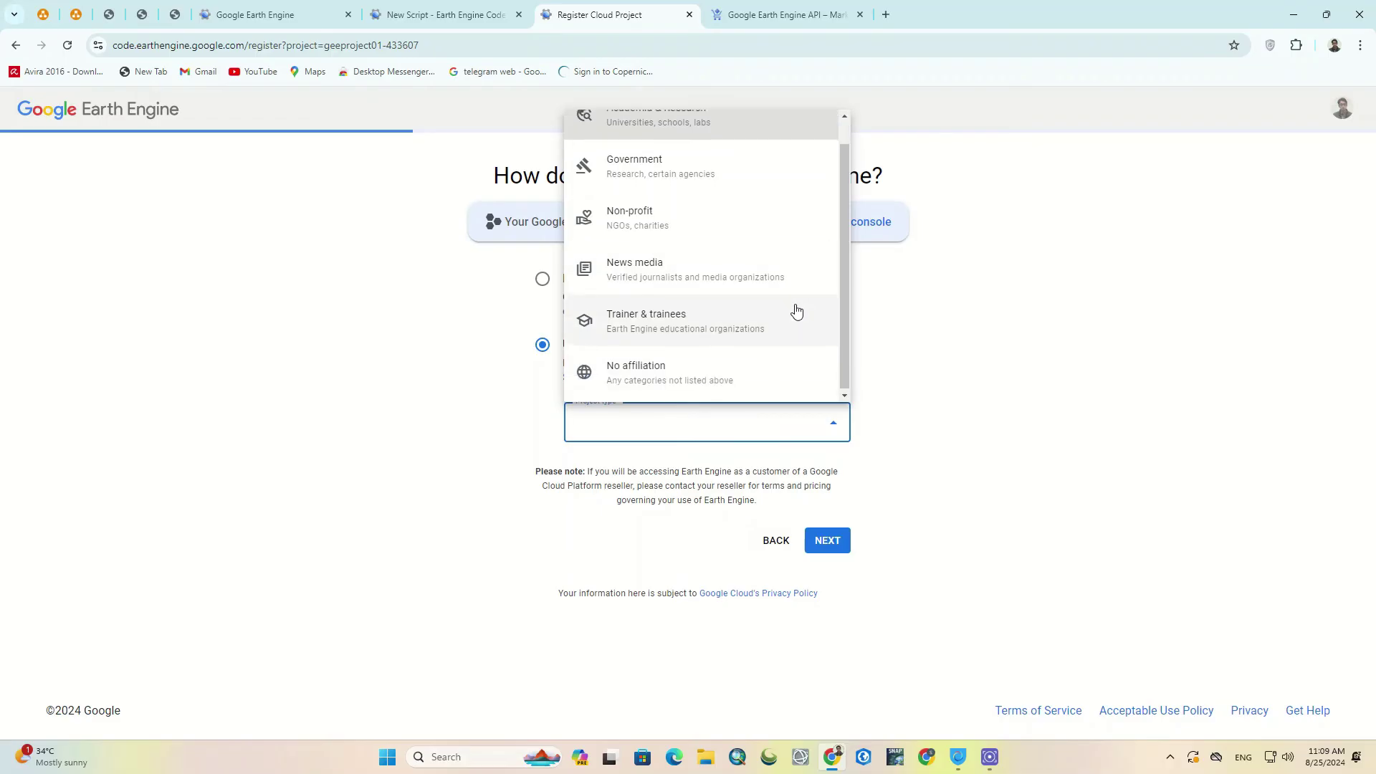
{"action": "scroll", "coordinate": [796, 310], "scroll_direction": "up", "scroll_amount": 1}
{"action": "left_click", "coordinate": [737, 141]}
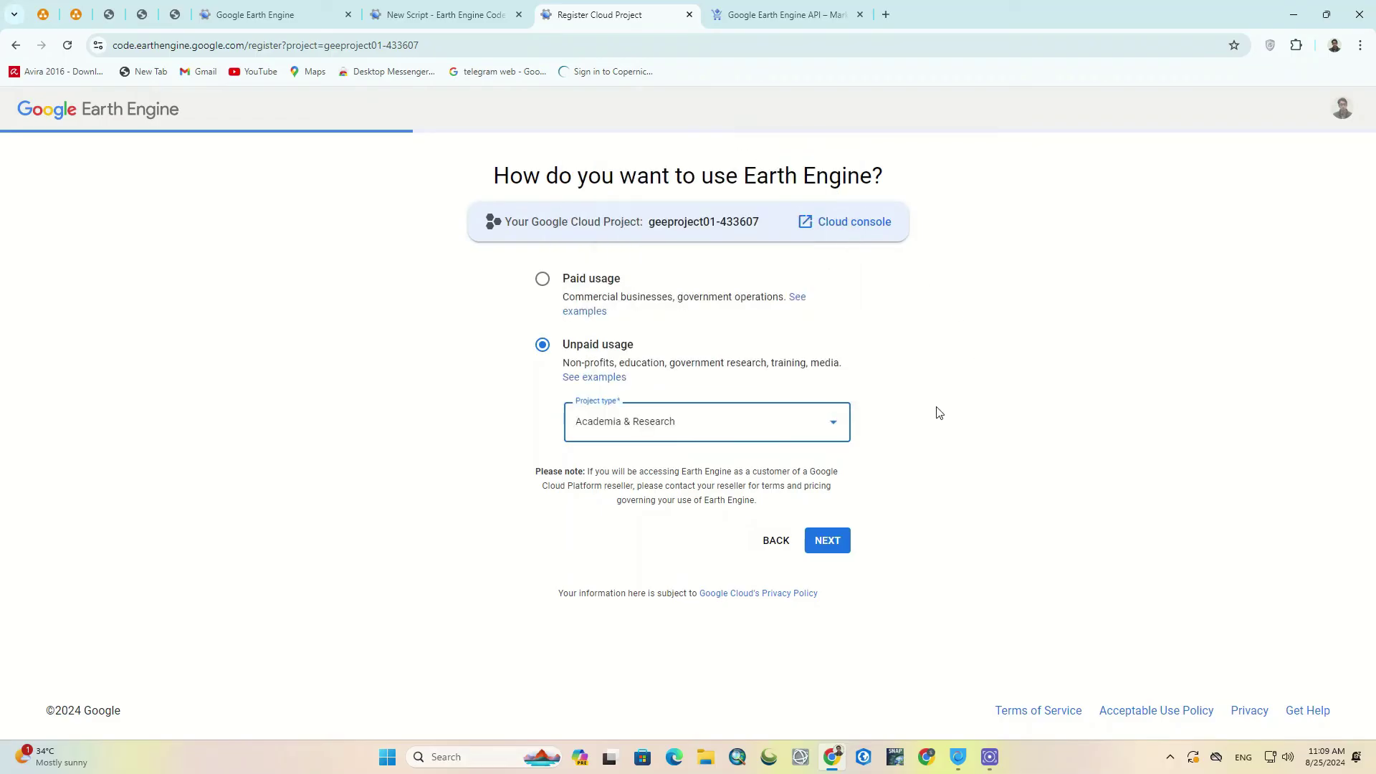
{"action": "left_click", "coordinate": [826, 543]}
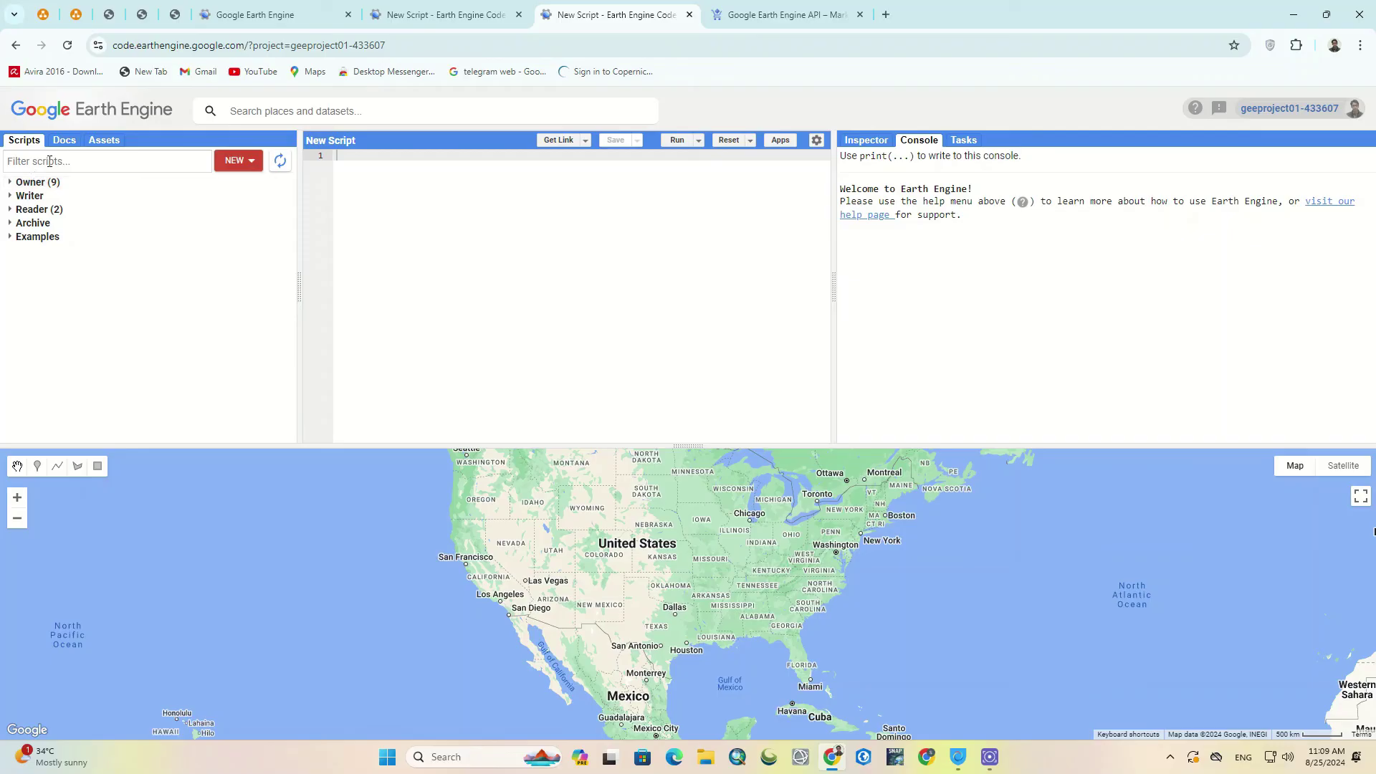
In the Assets panel, collapse the legacy user folder and expand the geeproject01-433607 cloud folder.
{"action": "left_click", "coordinate": [104, 140]}
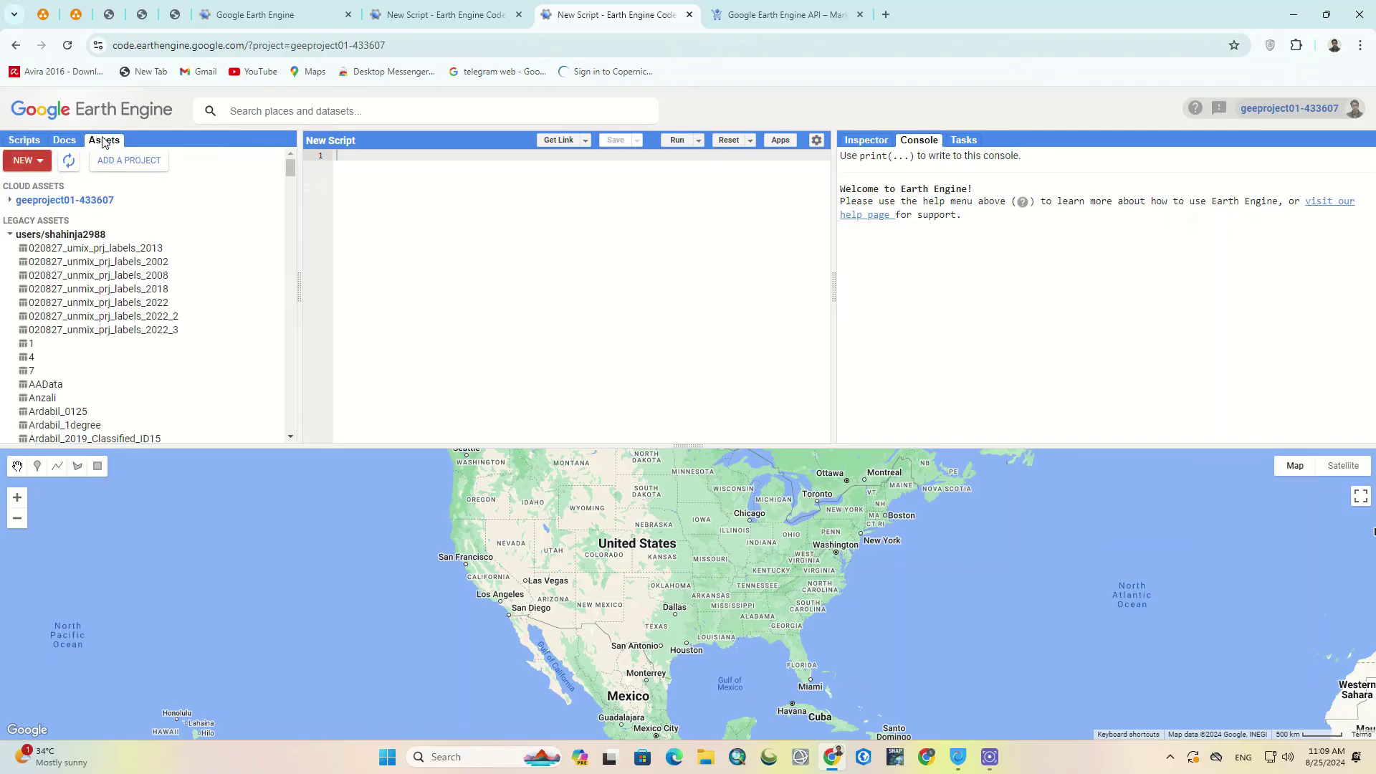
{"action": "left_click", "coordinate": [9, 234]}
{"action": "left_click", "coordinate": [8, 201]}
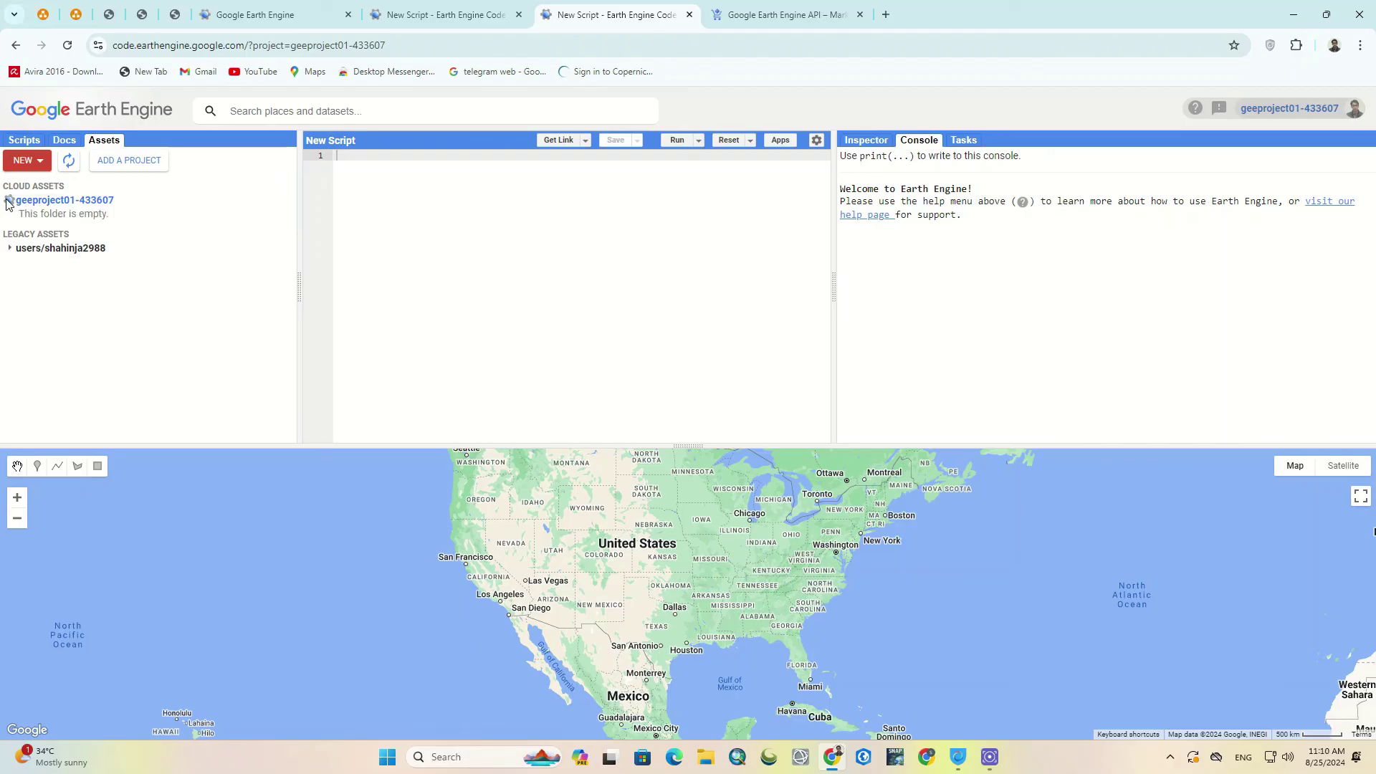
Check the geeproject01-433607 asset quota (maximum 50000 assets), then move to the Earth Engine API tab.
{"action": "mouse_move", "coordinate": [187, 202]}
{"action": "left_click", "coordinate": [255, 200]}
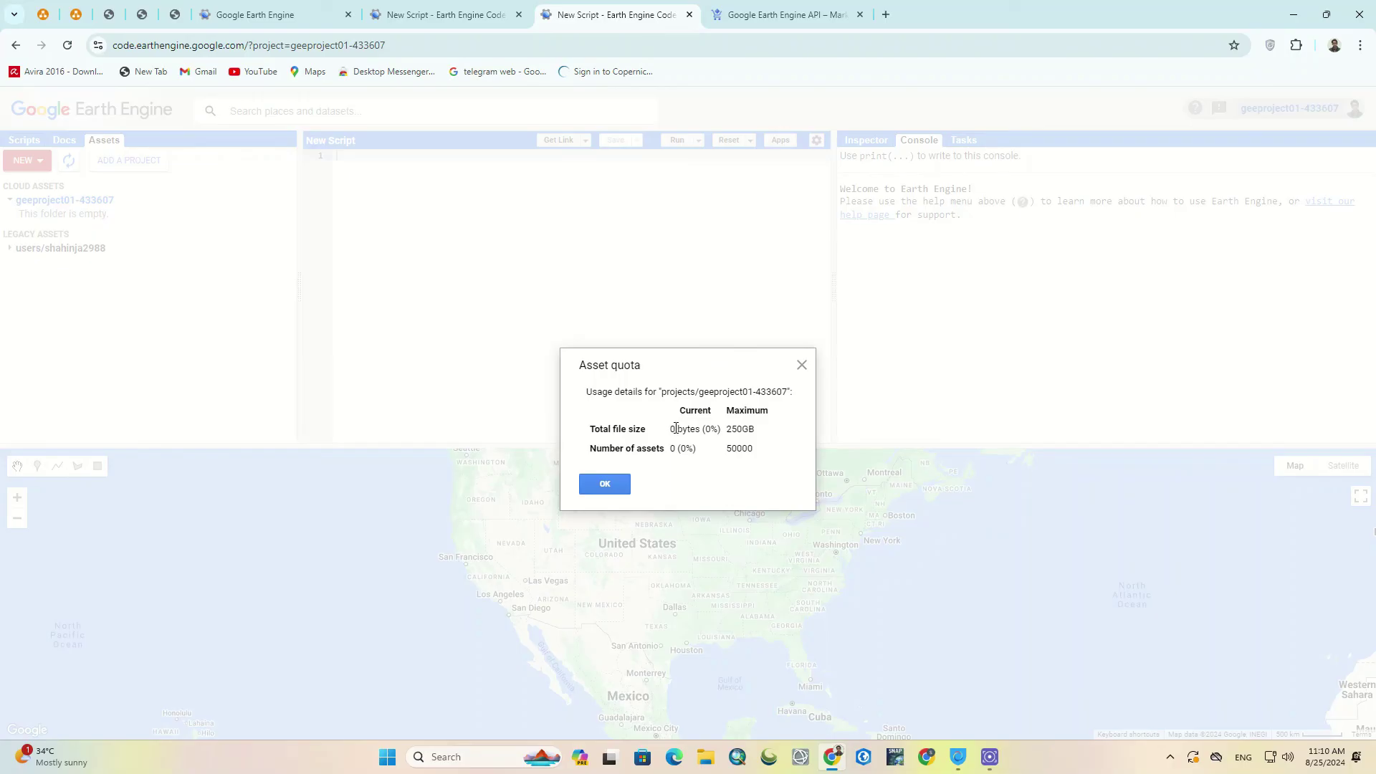
{"action": "double_click", "coordinate": [743, 448]}
{"action": "left_click", "coordinate": [609, 485]}
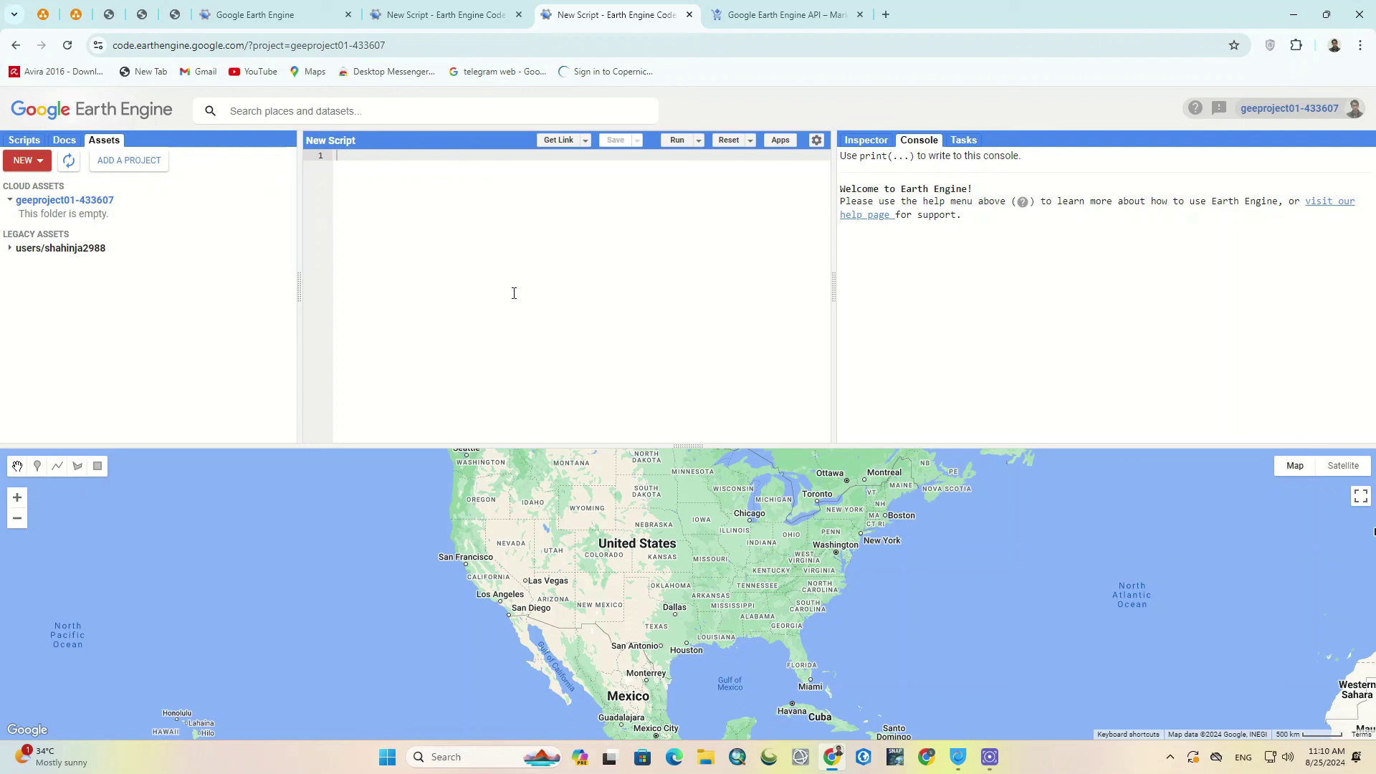
{"action": "key", "text": "ctrl+Tab"}
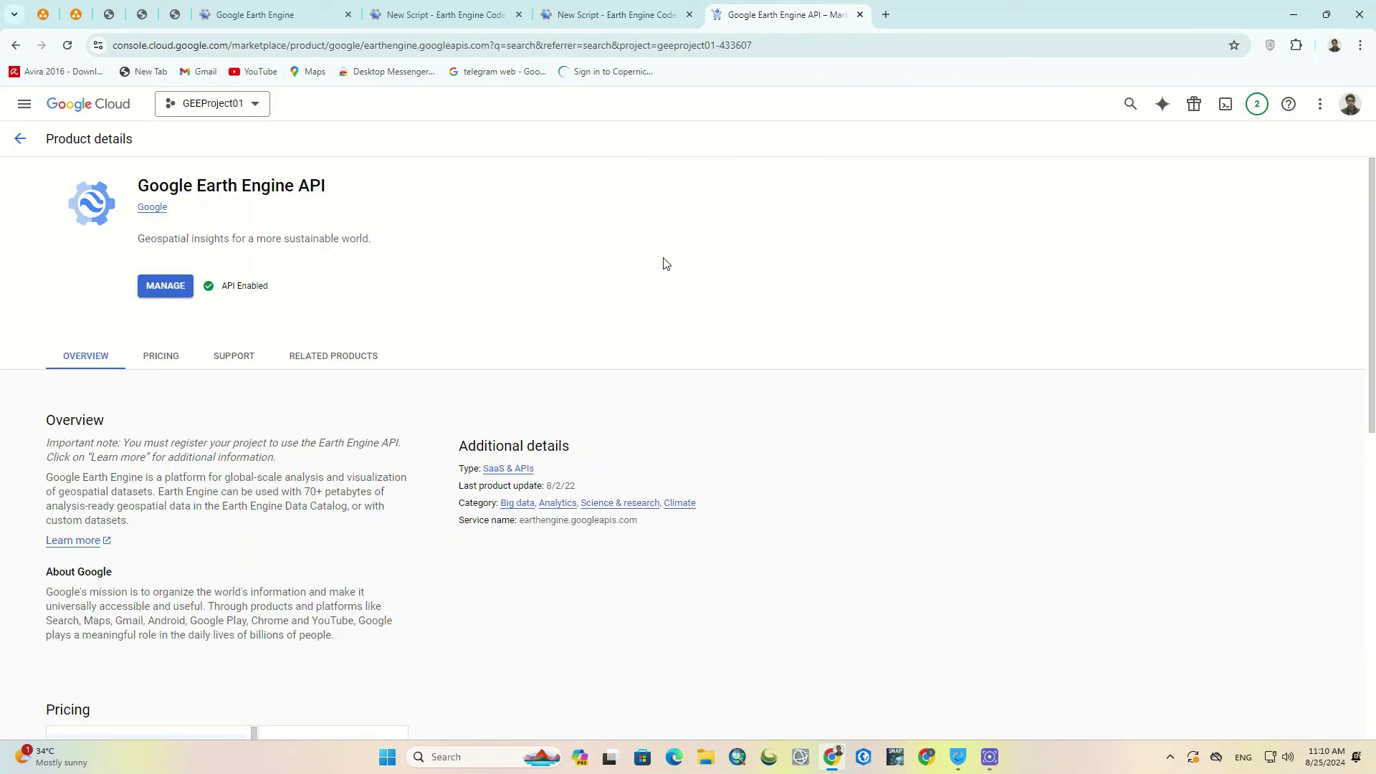
Leave a new Cloud project form unfinished, return to the Code Editor, and make the map taller.
{"action": "left_click", "coordinate": [252, 106]}
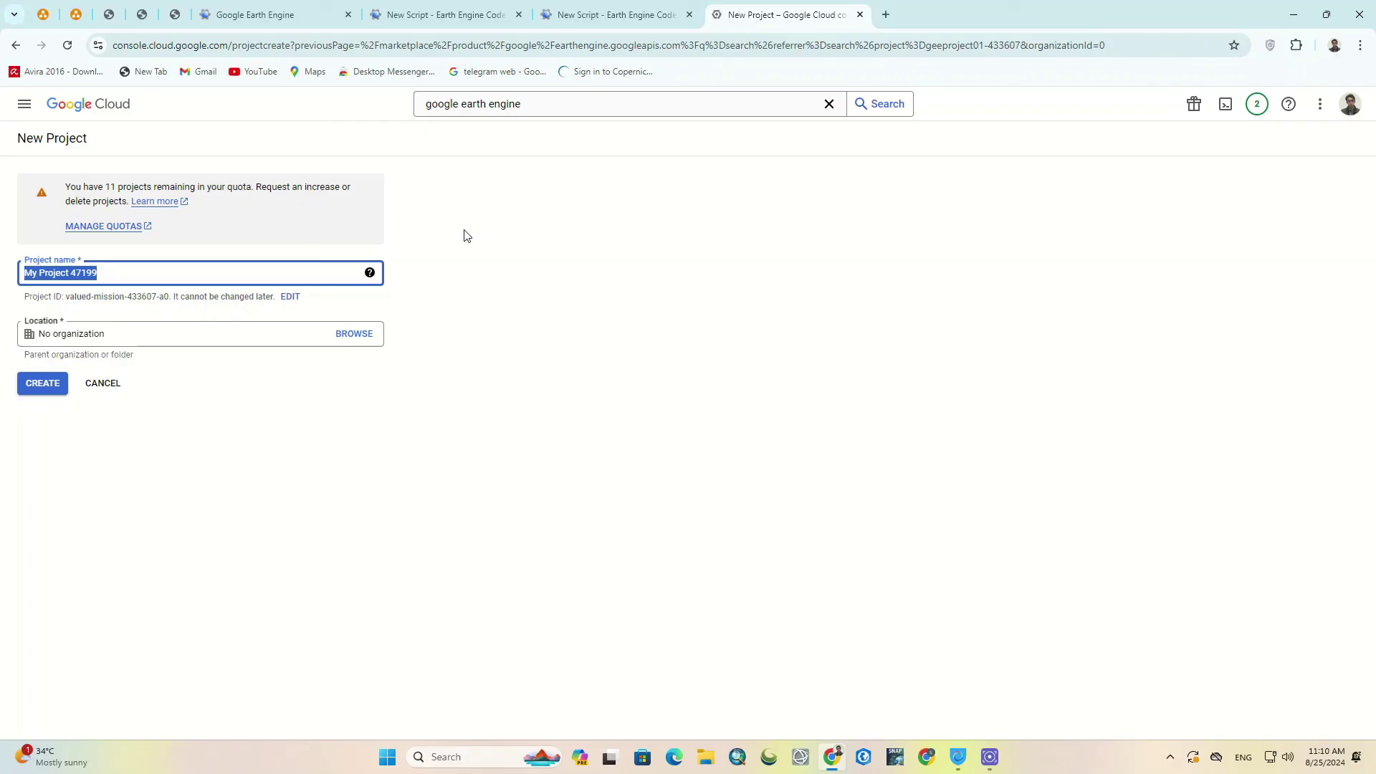
{"action": "left_click", "coordinate": [635, 14]}
{"action": "left_click_drag", "start_coordinate": [642, 446], "coordinate": [640, 386]}
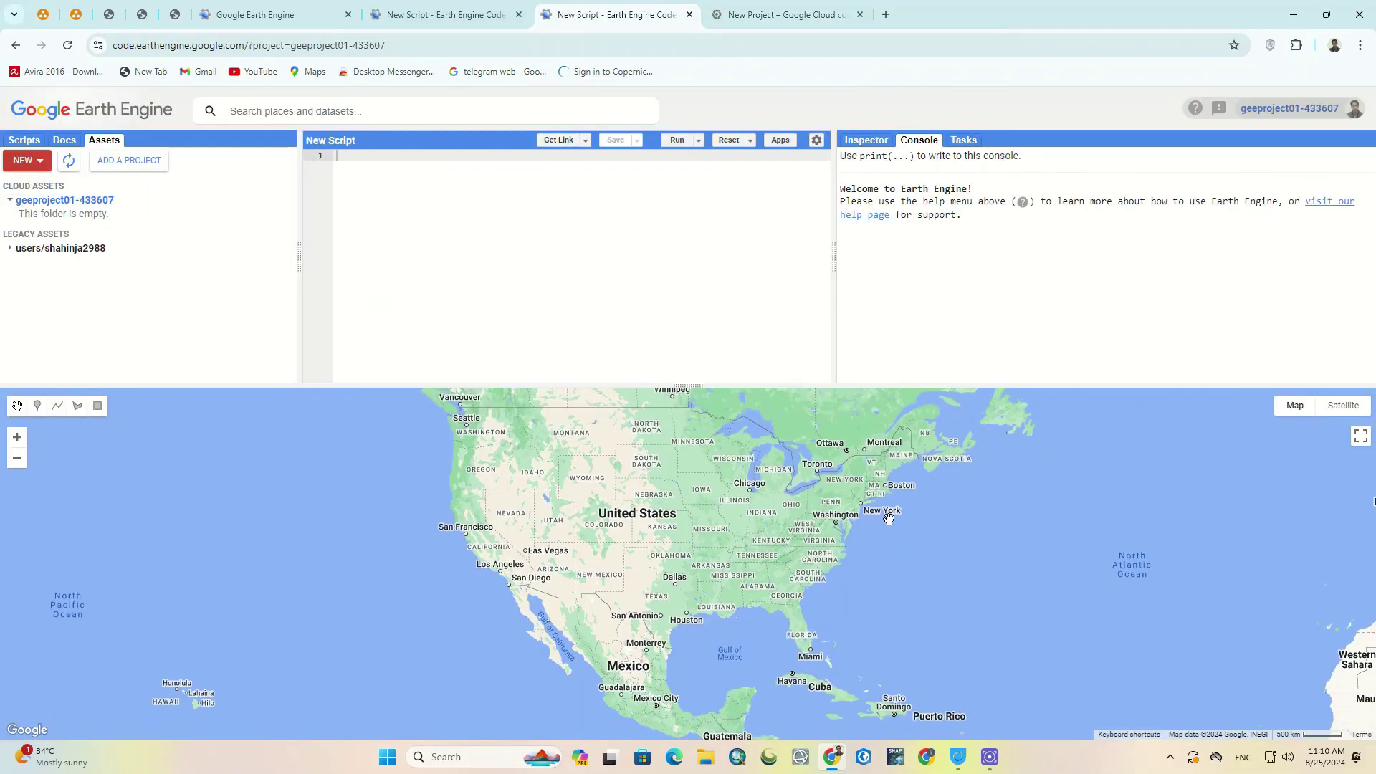